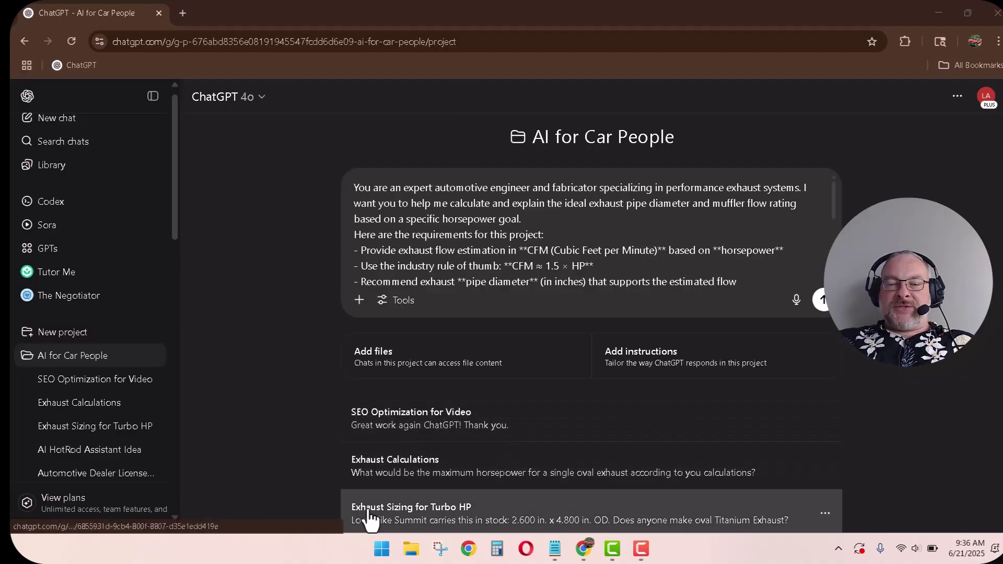
- Start a new project, replace the trial names with '82 Iroc Camaro 350 Engine', and create it
scroll(293, 431, down, 2)
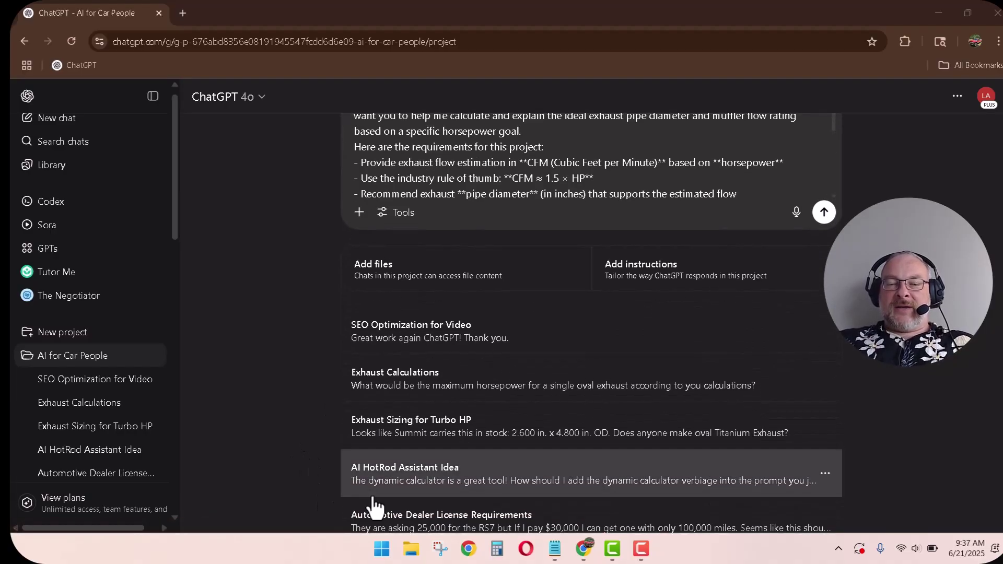
scroll(296, 355, up, 2)
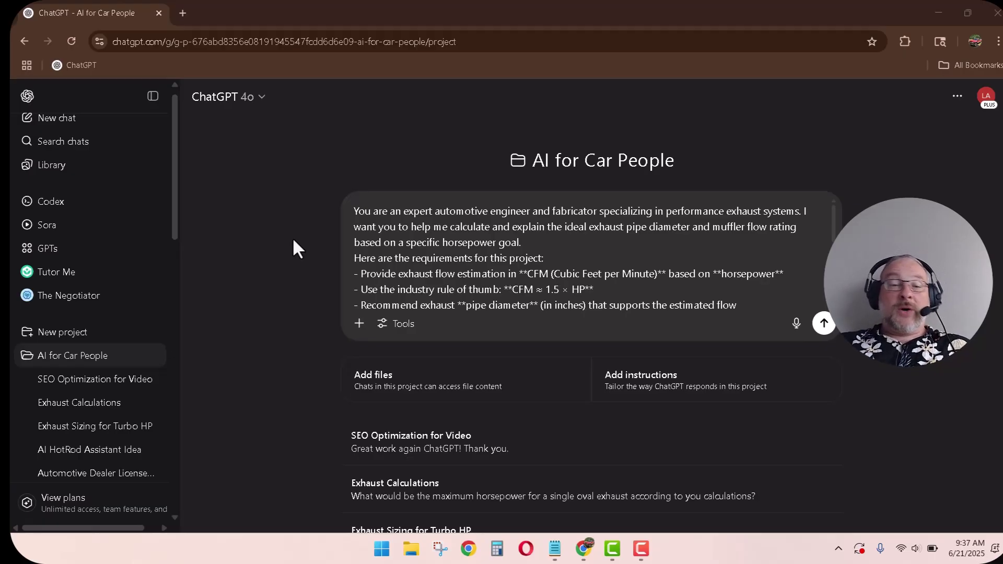
click(63, 334)
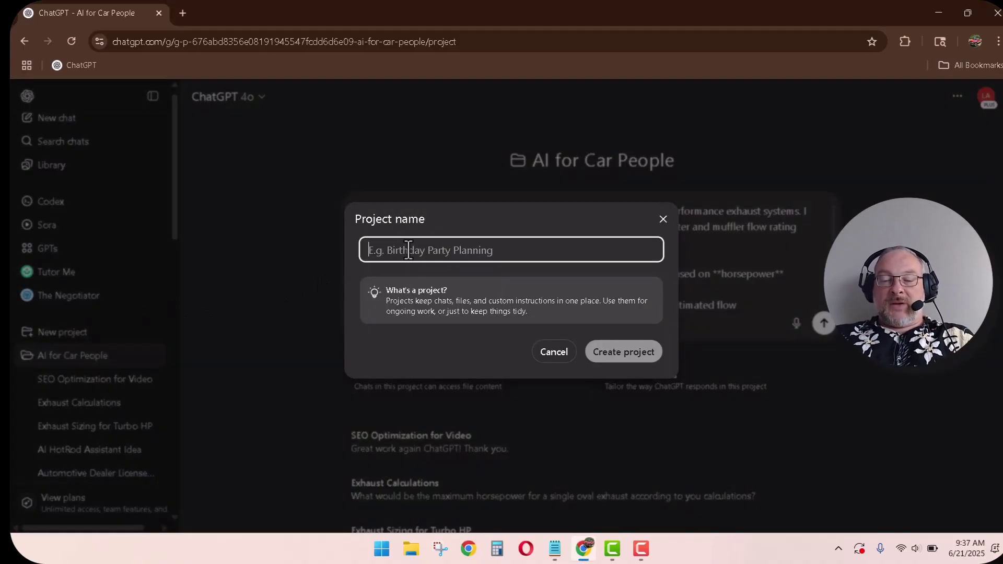
text(Sample AI)
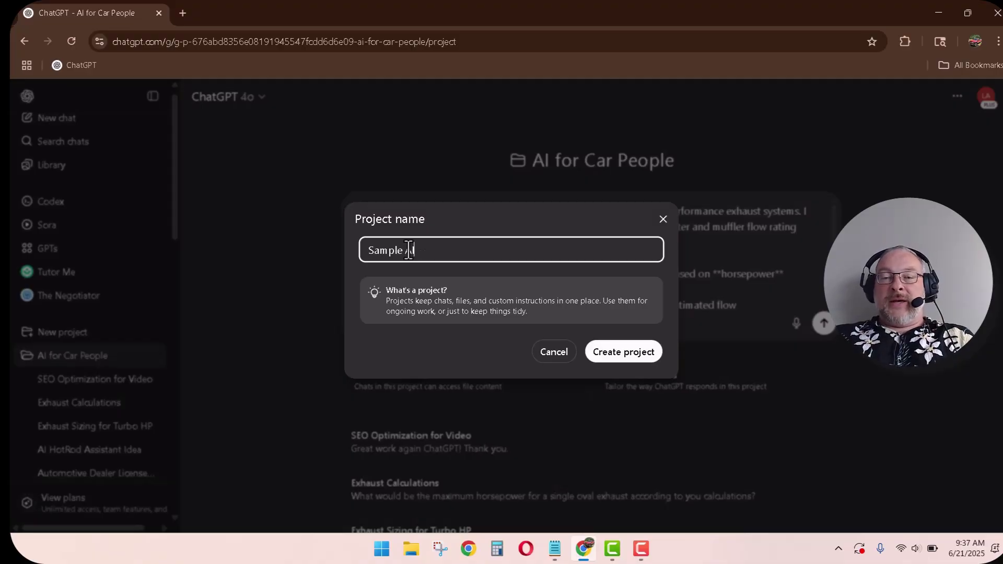
key(BackSpace)
key(BackSpace)
key(BackSpace)
key(BackSpace)
key(BackSpace)
key(BackSpace)
key(BackSpace)
key(BackSpace)
key(BackSpace)
text(Exhaus)
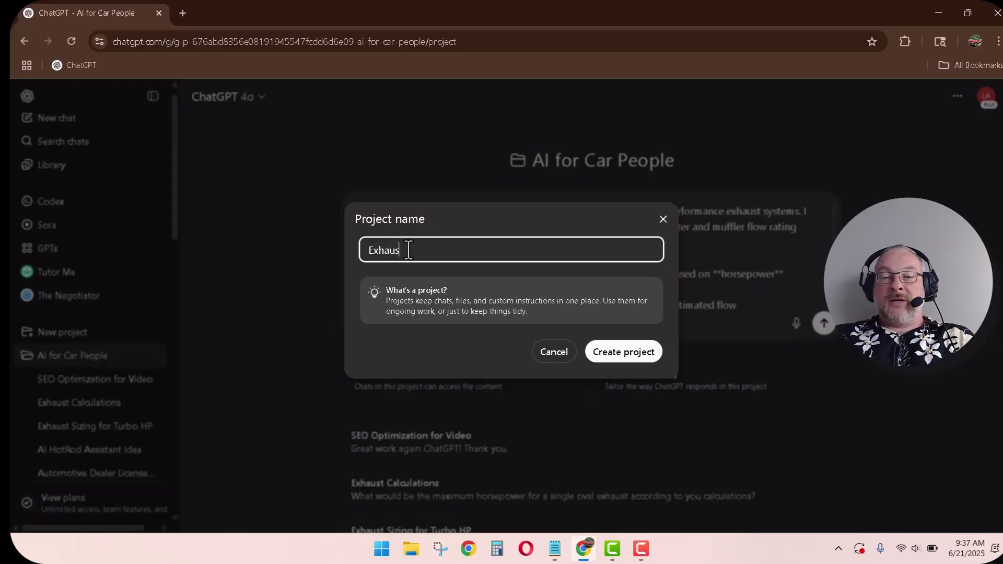
text(t )
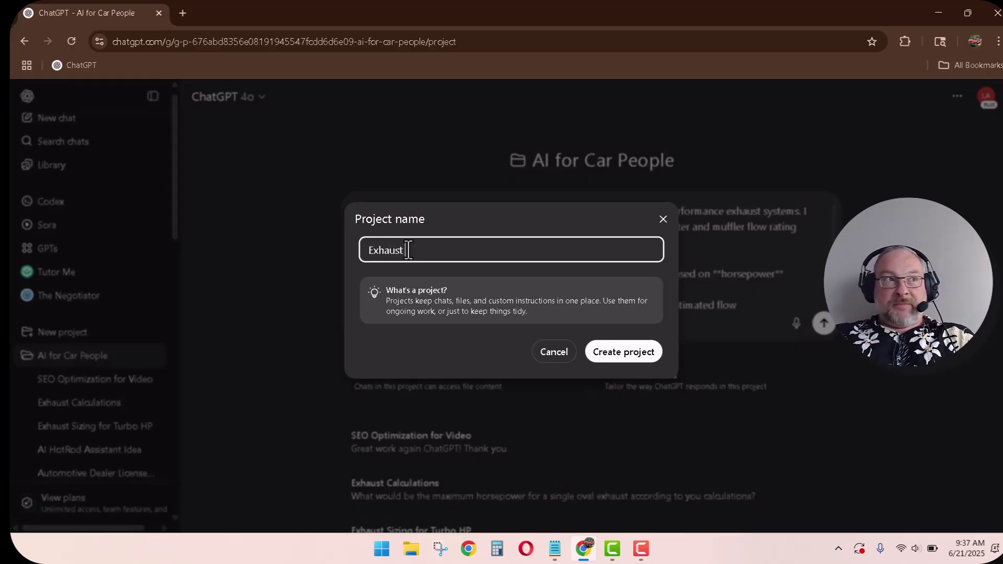
text(Size)
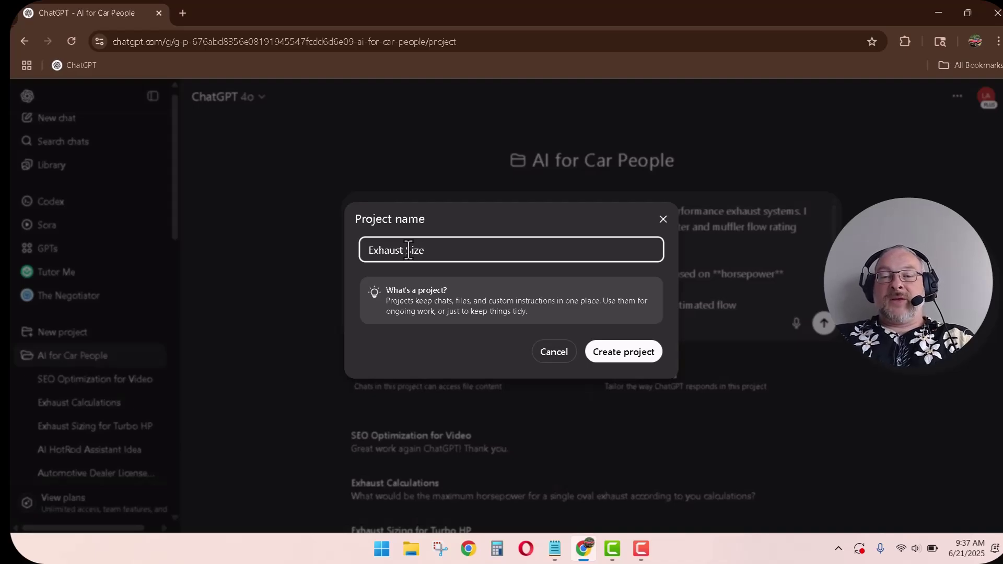
key(BackSpace)
key(BackSpace)
text(zing)
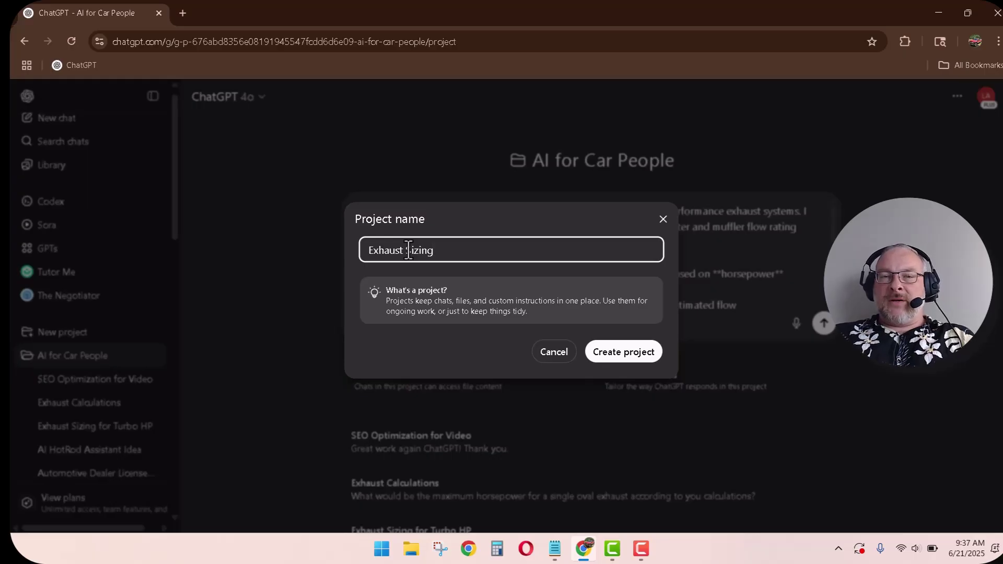
key(BackSpace)
key(BackSpace)
key(BackSpace)
key(BackSpace)
key(BackSpace)
key(BackSpace)
key(BackSpace)
key(BackSpace)
key(BackSpace)
key(BackSpace)
key(BackSpace)
key(BackSpace)
key(BackSpace)
key(BackSpace)
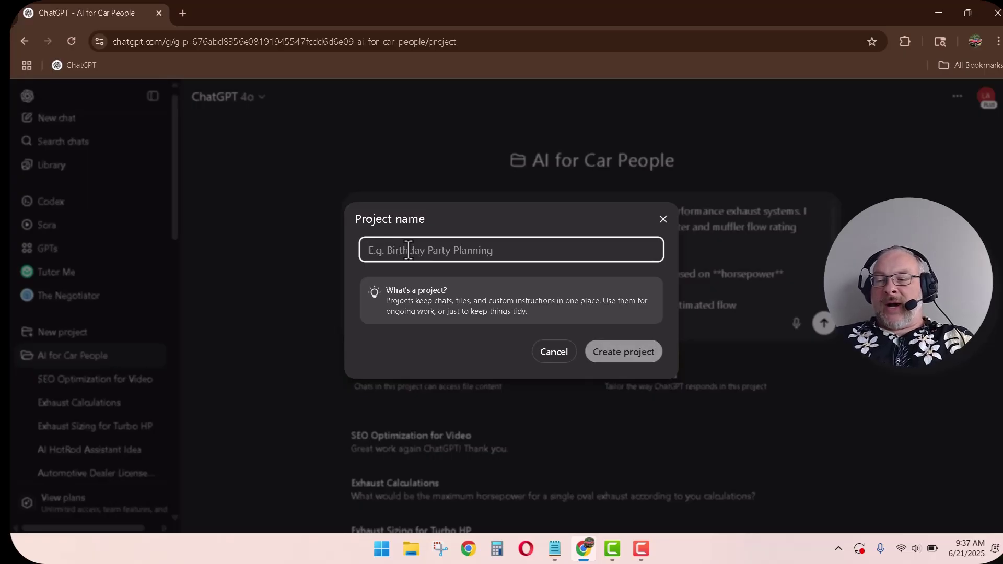
text(82 Ir)
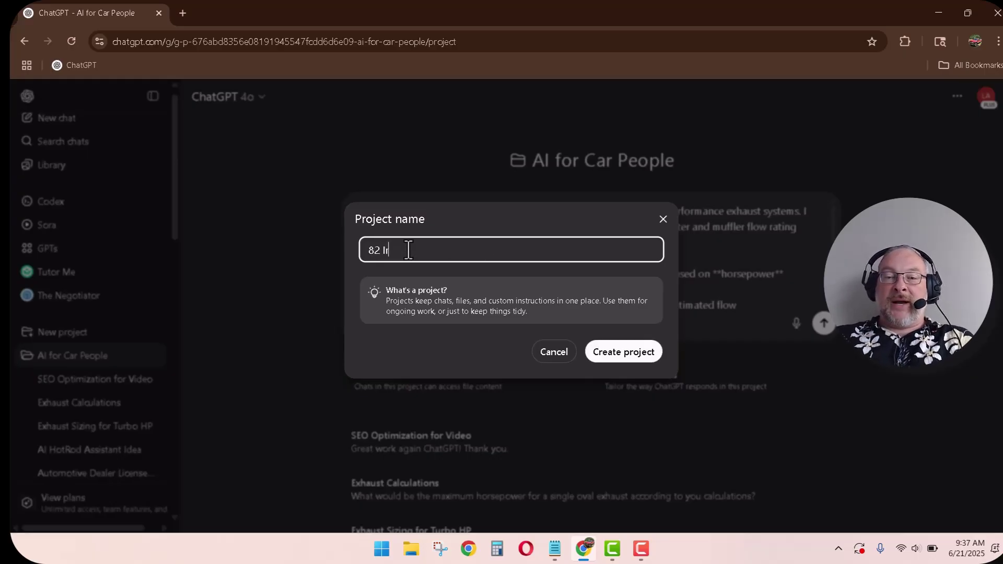
text(oc Camaro )
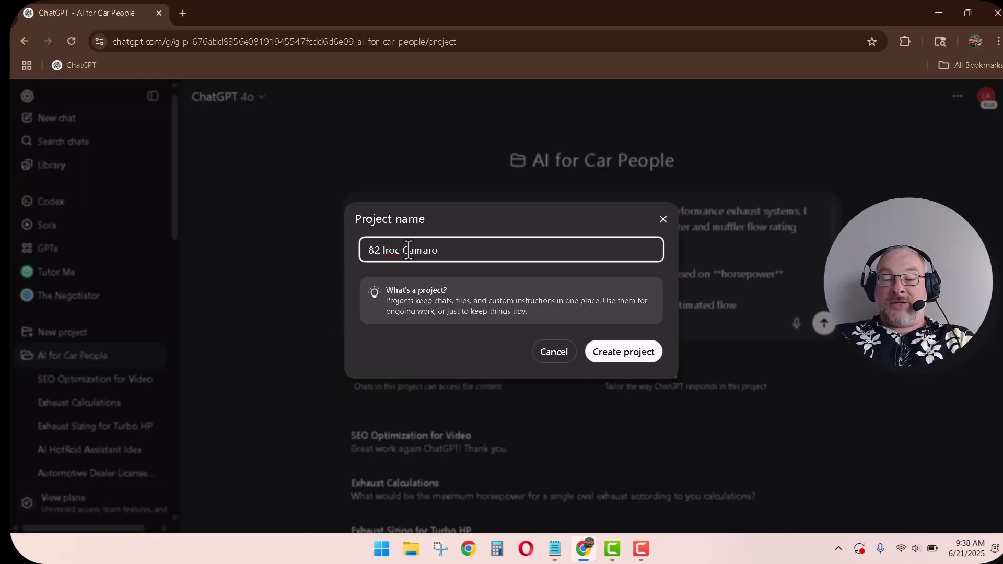
text(350 Engine)
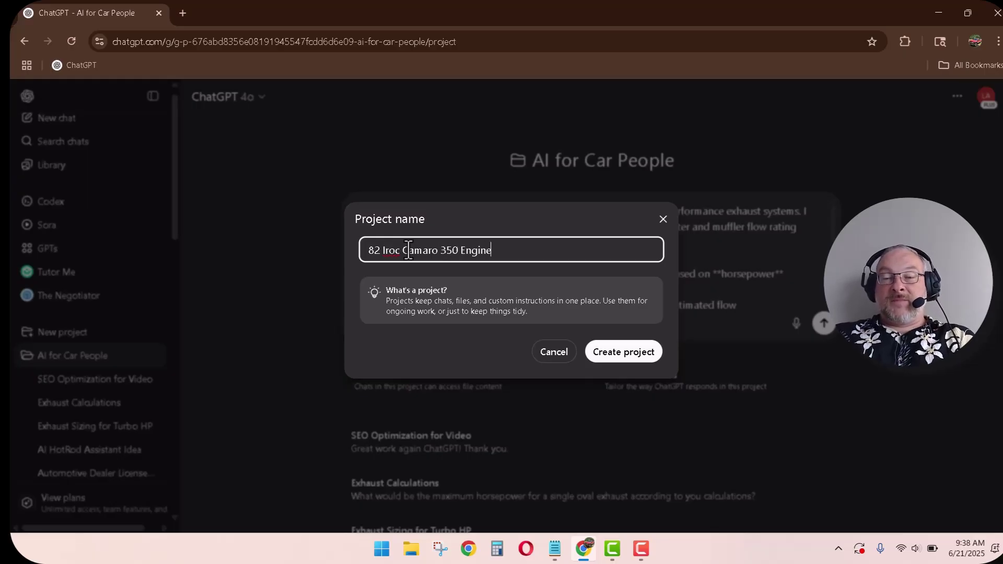
click(441, 302)
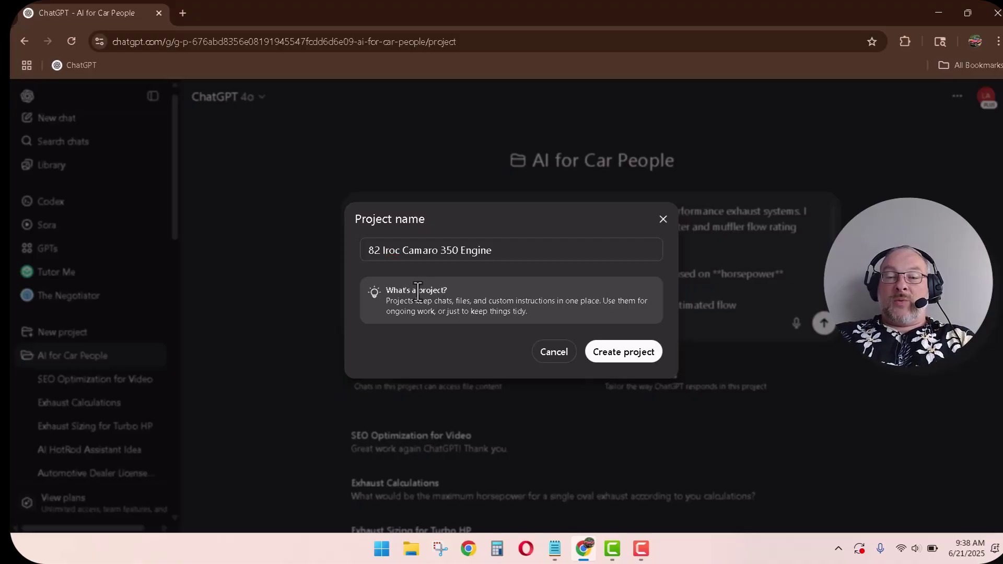
click(648, 355)
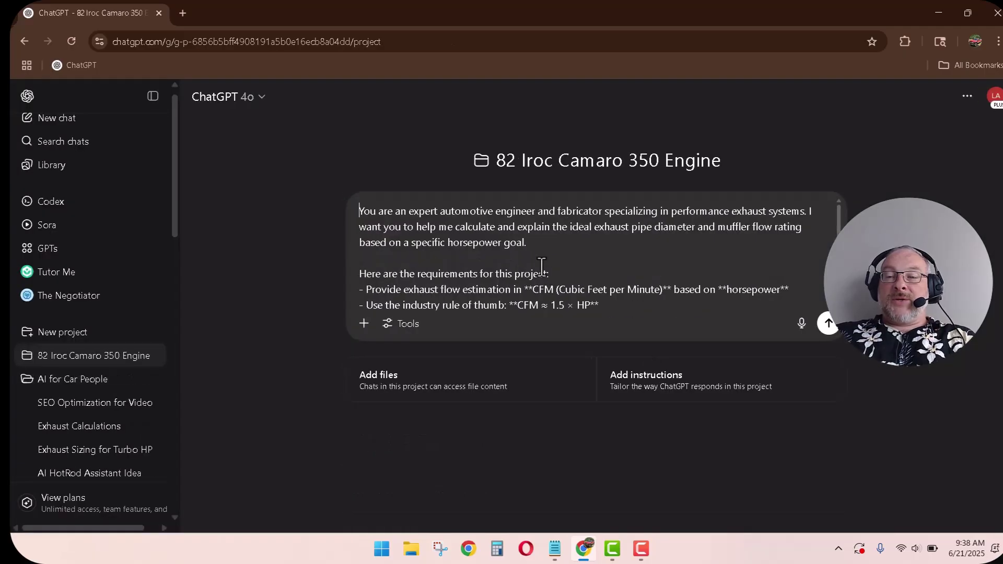
- Clear the leftover prompt and save Camaro-upgrade custom instructions for the project
double_click(536, 272)
key(ctrl+a)
key(ctrl+x)
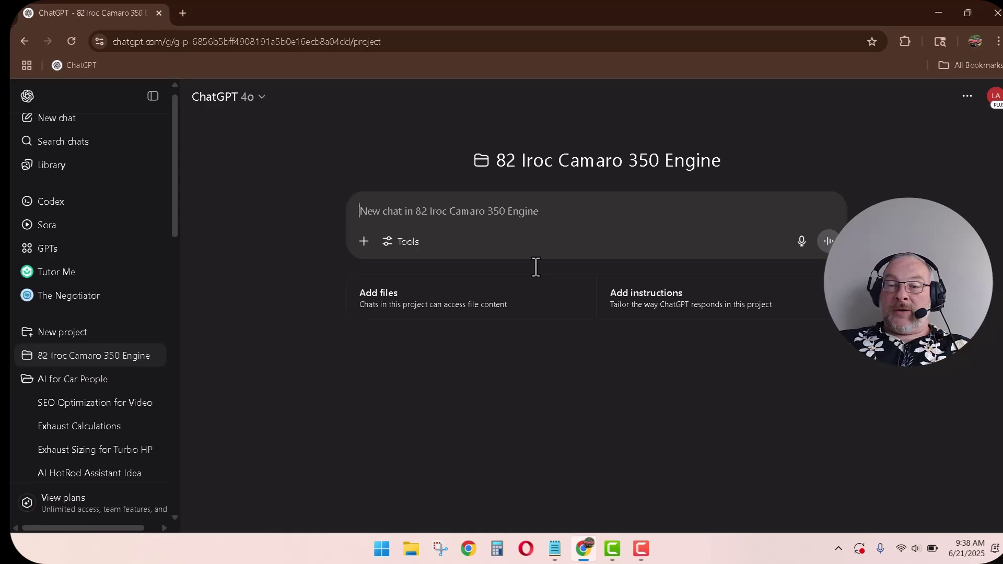
click(658, 308)
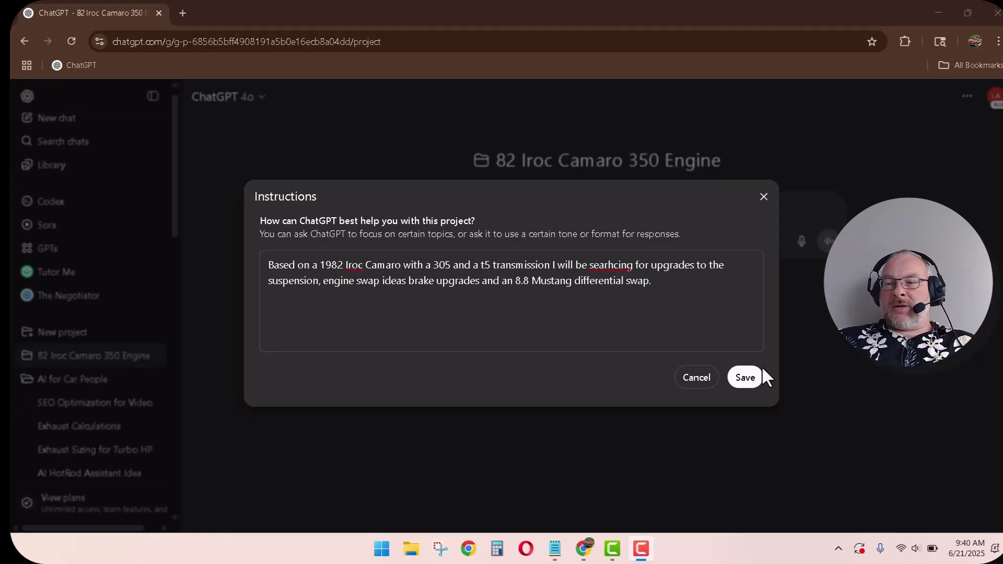
click(753, 389)
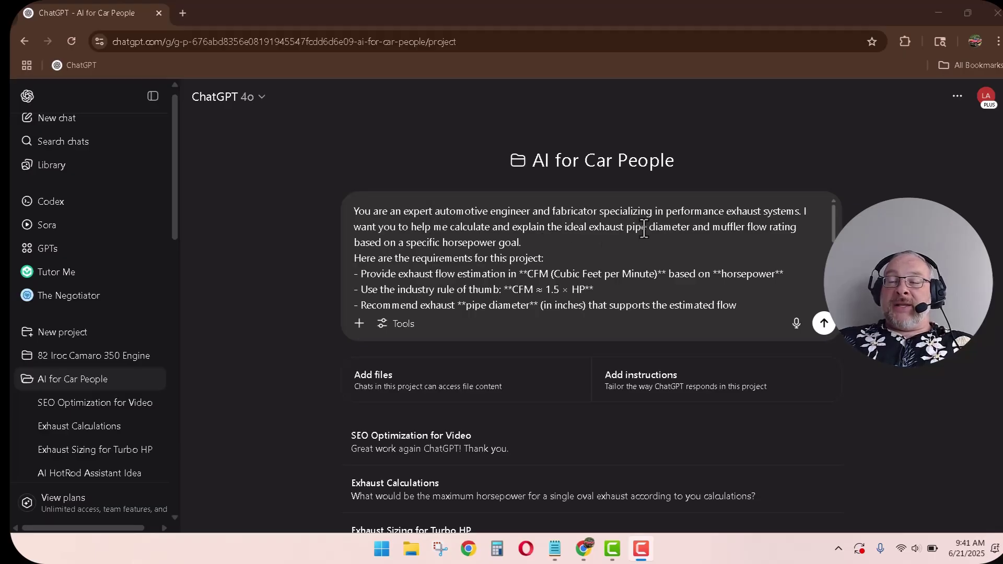
click(835, 232)
drag(835, 232, 834, 247)
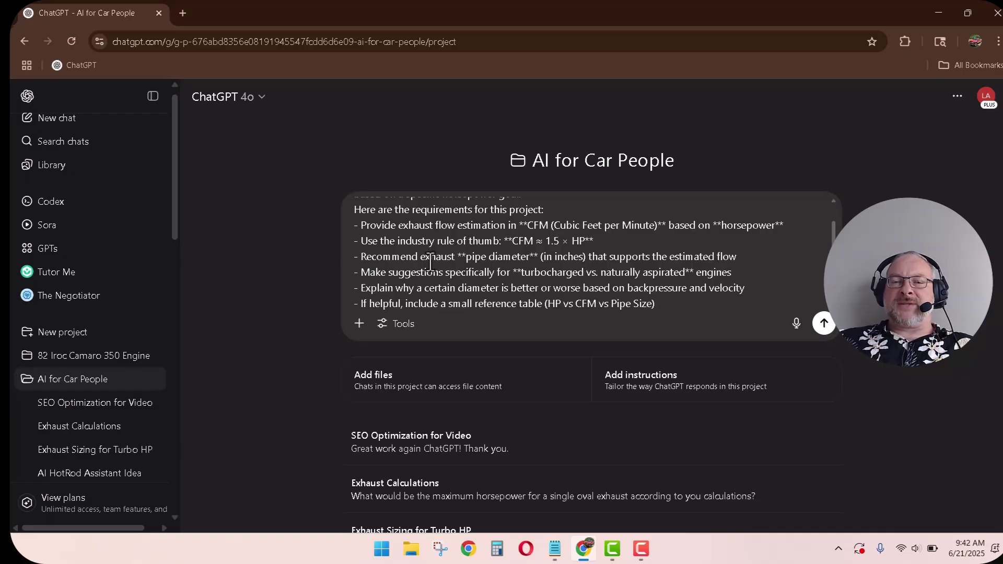
scroll(430, 263, down, 1)
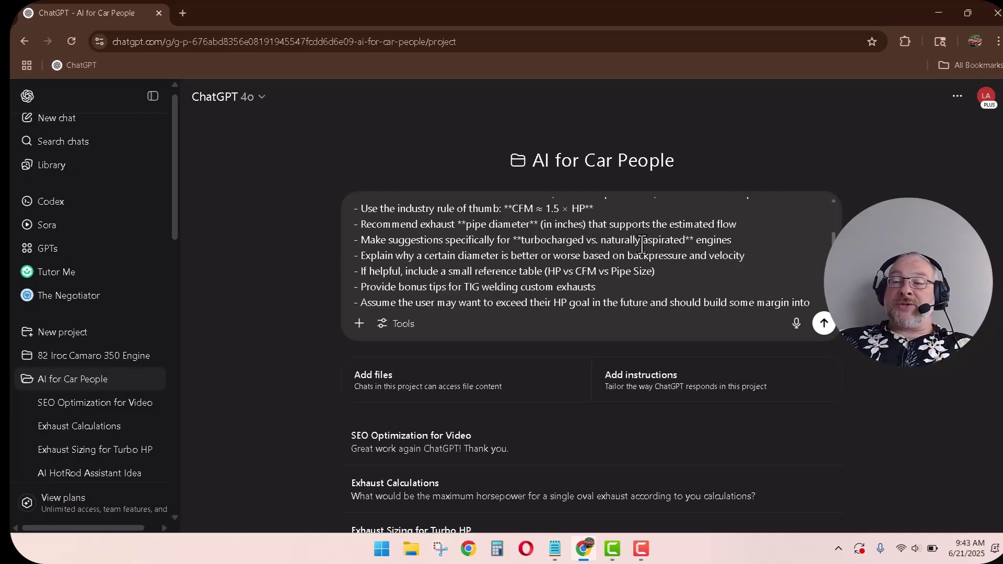
scroll(518, 272, down, 2)
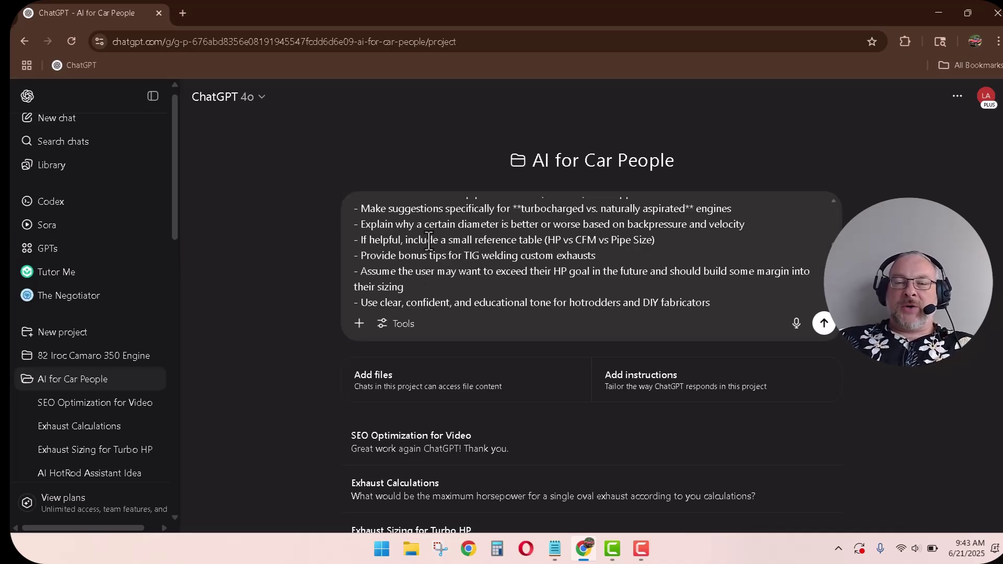
scroll(440, 278, down, 2)
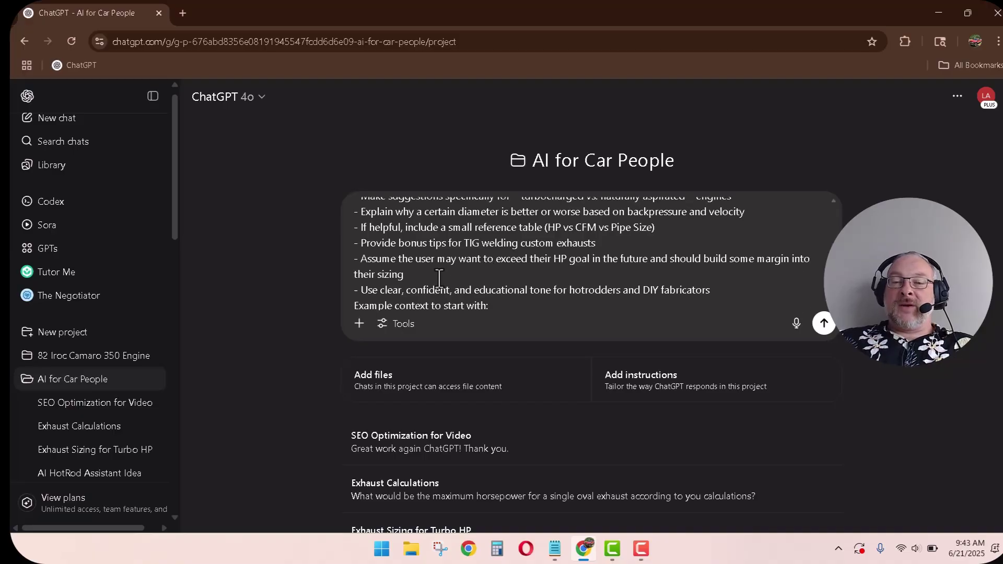
scroll(440, 278, down, 1)
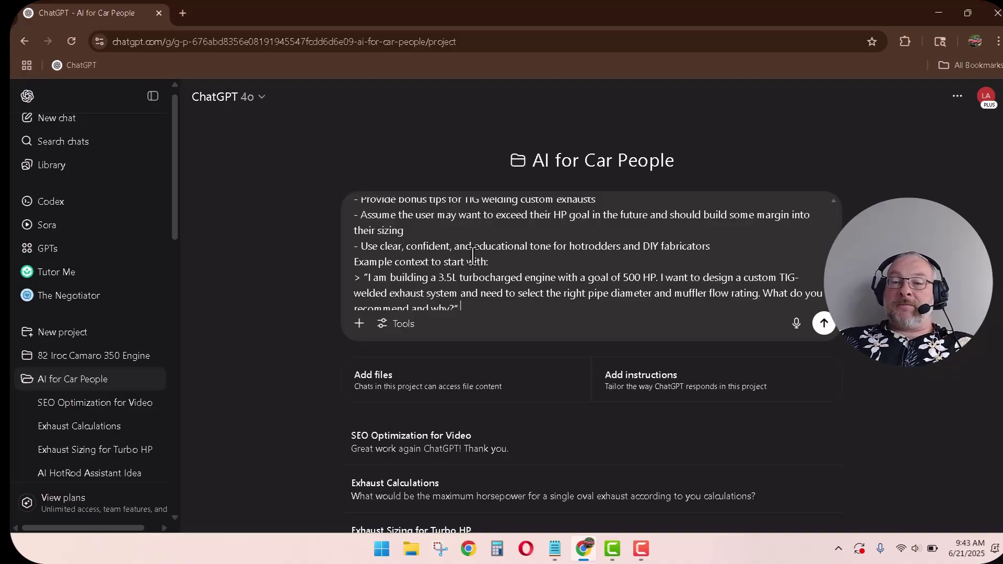
scroll(459, 264, down, 1)
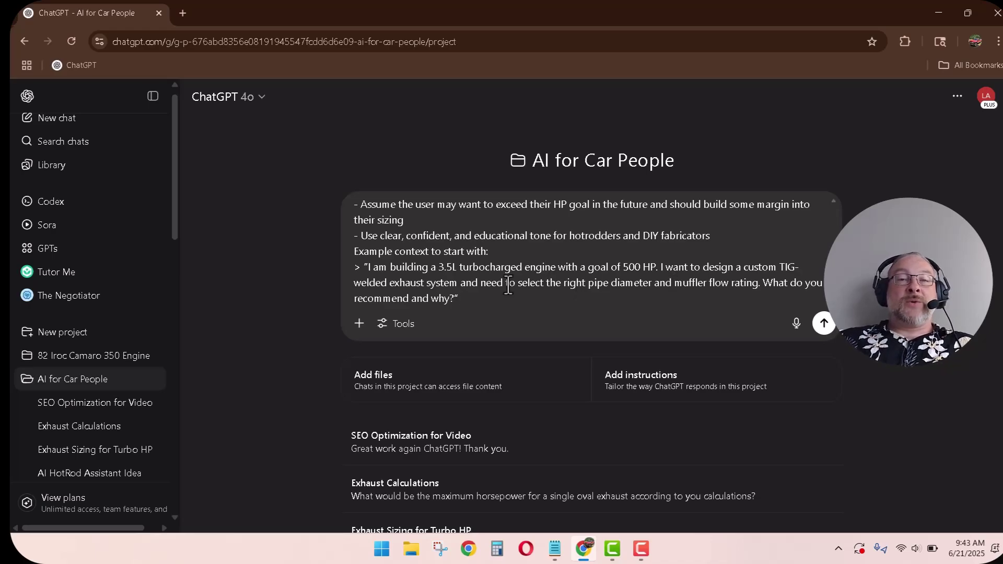
- Send the exhaust sizing prompt and read the 3.5-inch pipe recommendation through to its closing offer
click(824, 324)
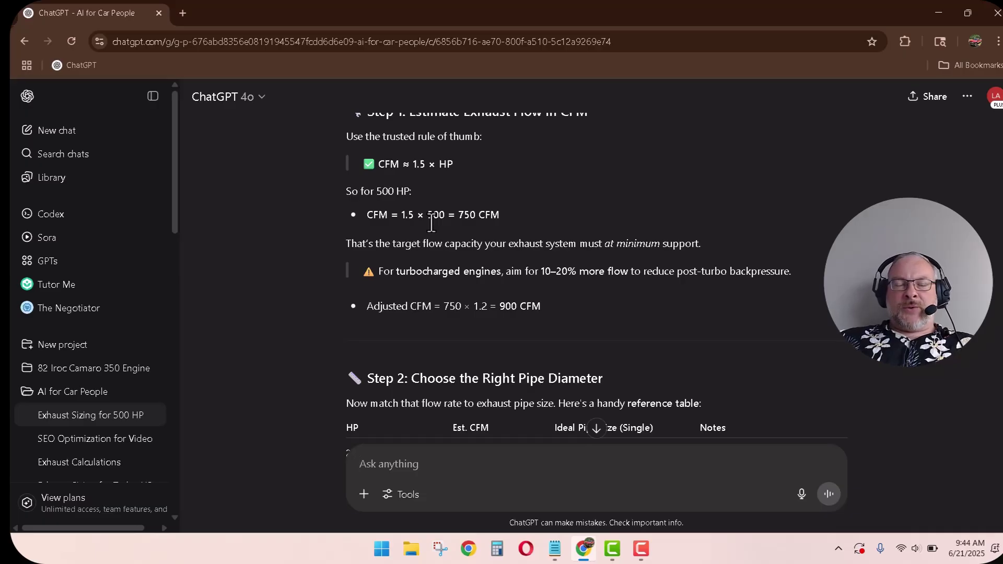
scroll(431, 224, down, 2)
key(super+Tab)
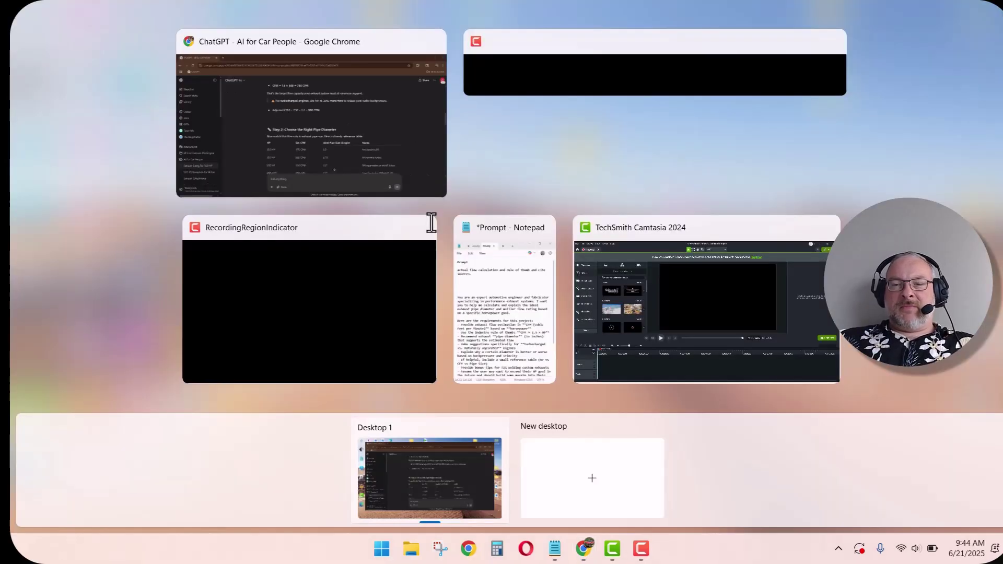
click(358, 140)
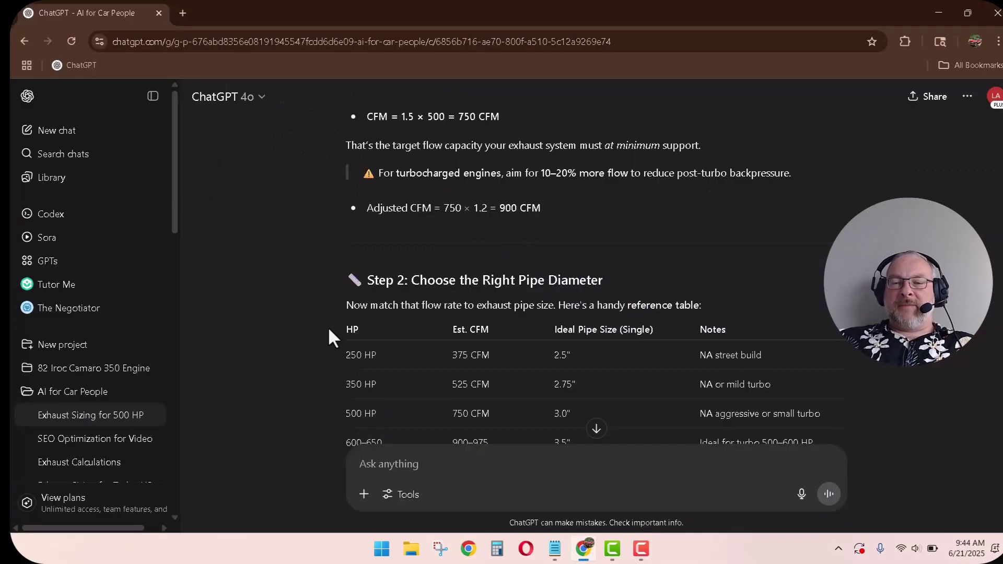
scroll(329, 330, down, 2)
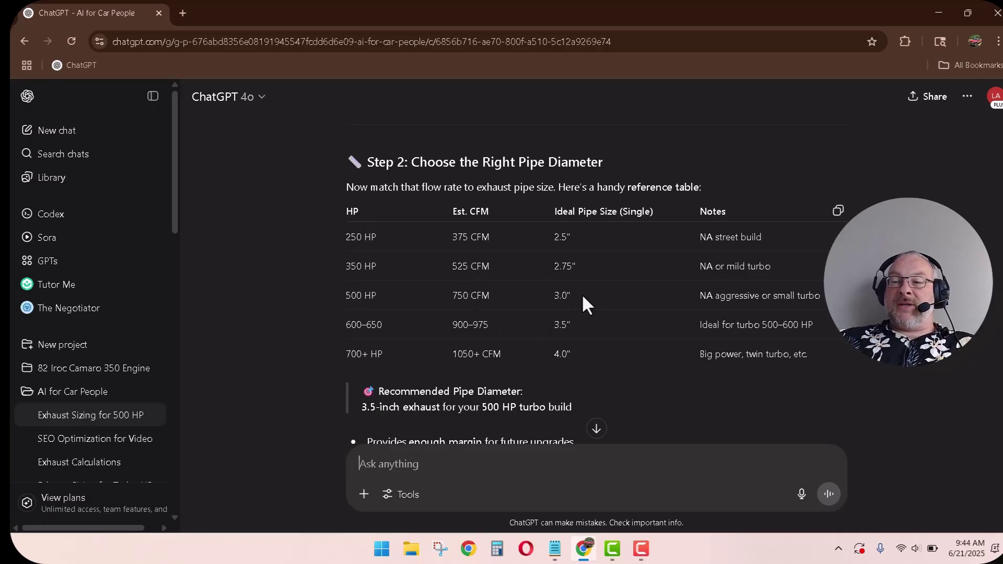
scroll(374, 315, down, 2)
scroll(374, 315, up, 8)
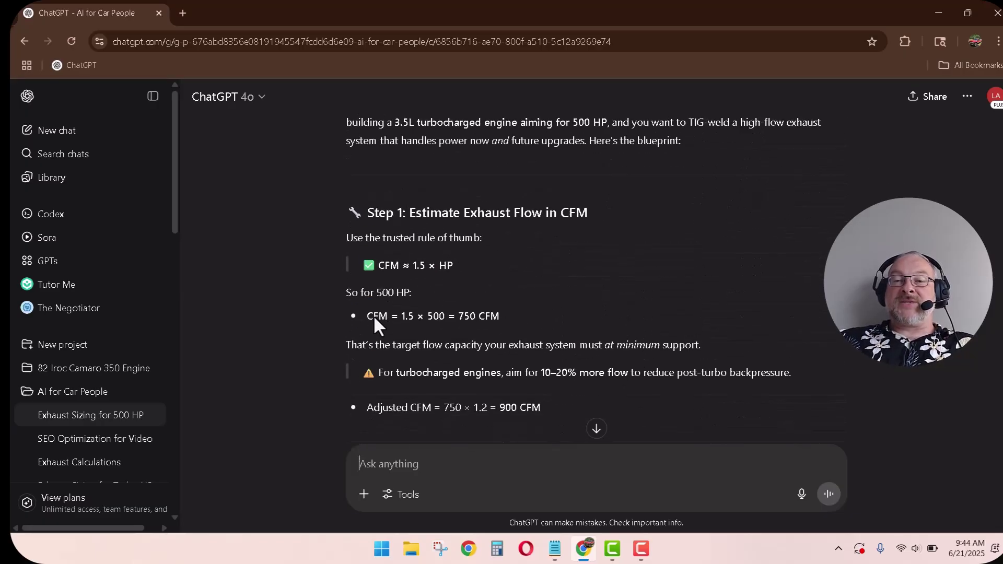
scroll(420, 300, down, 12)
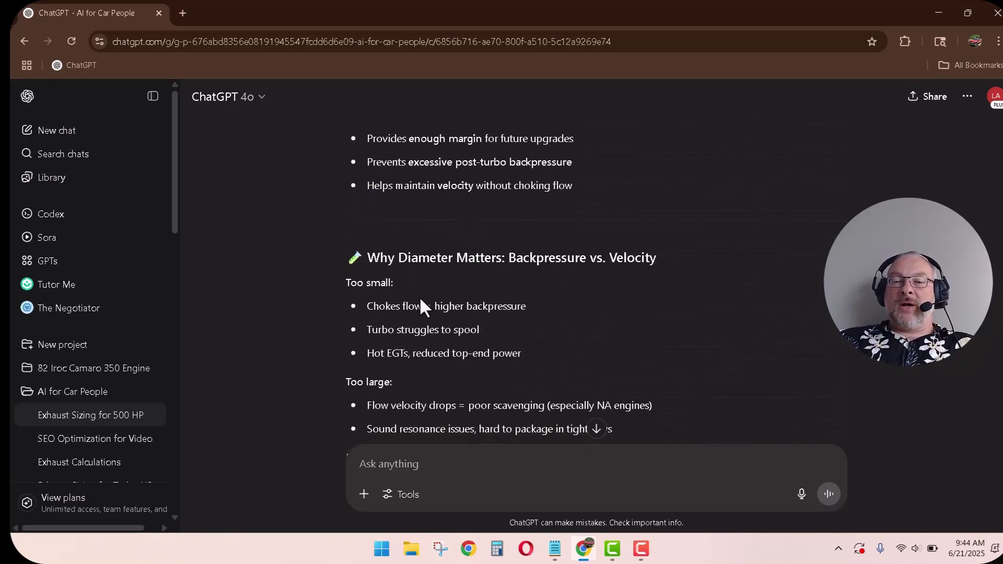
scroll(421, 305, down, 15)
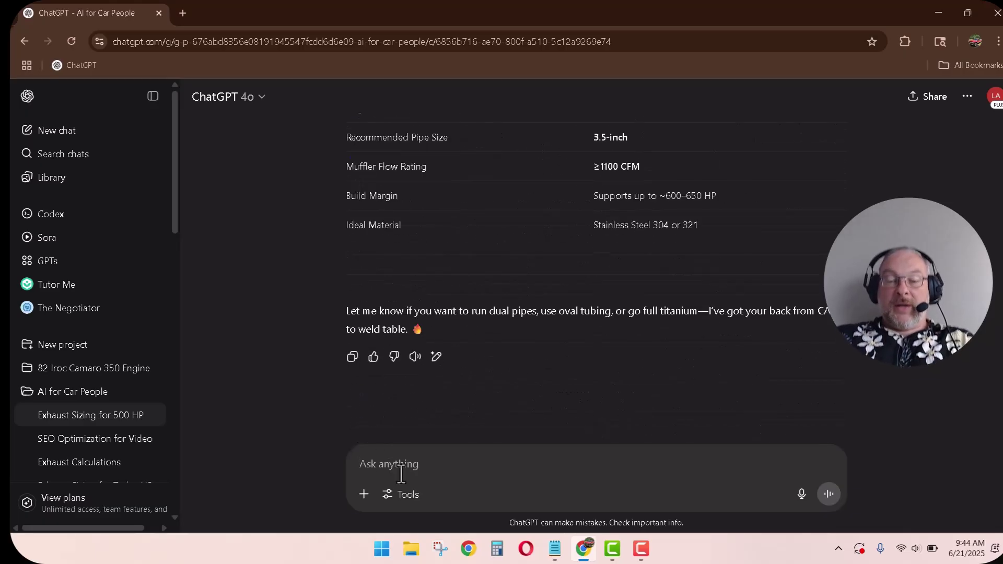
- Type 'Great work, cite your sources for the 1.5 cfm per horsepower please. Where does that come from'
text(Great )
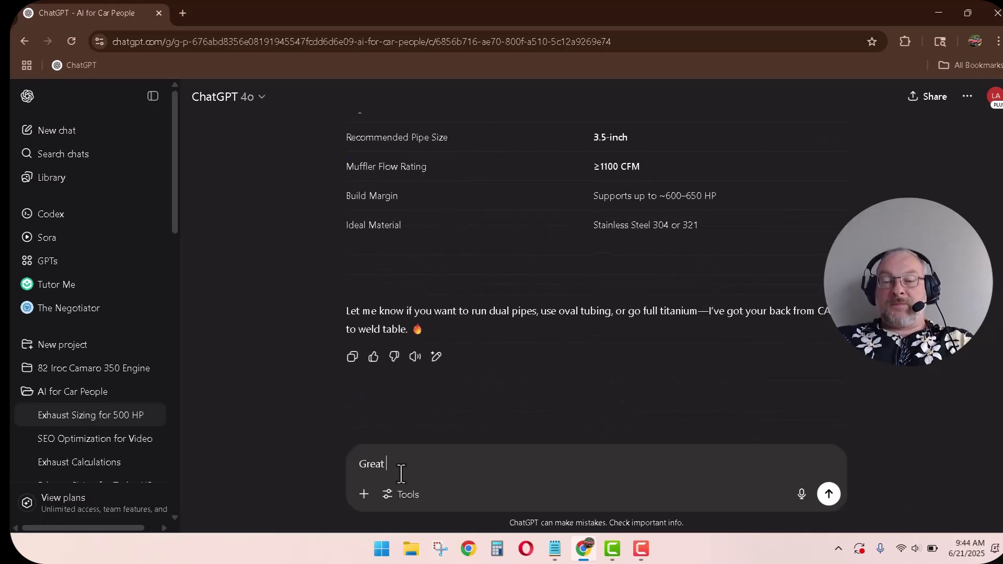
text(work, how)
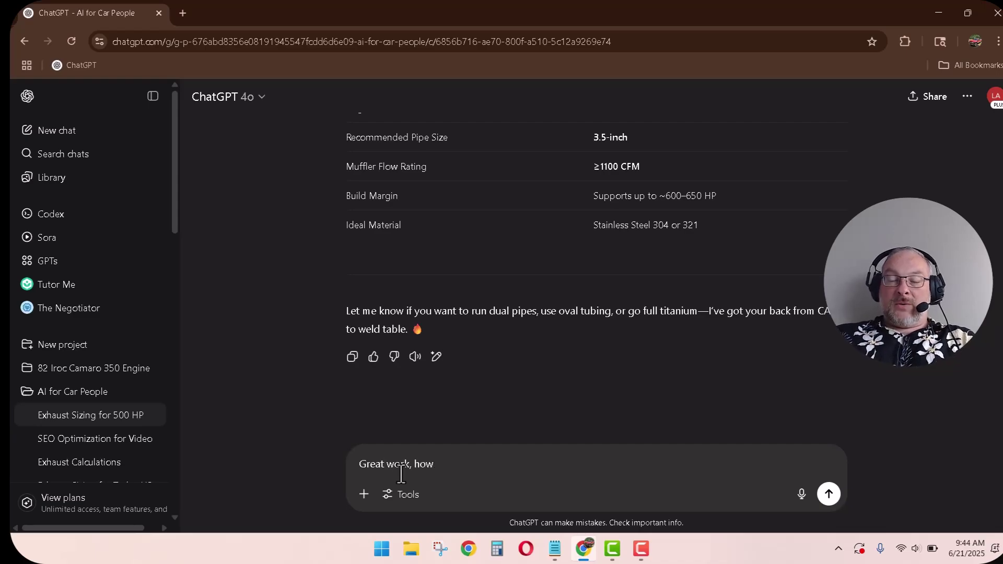
key(BackSpace)
key(BackSpace)
key(BackSpace)
text(cite)
key(BackSpace)
text(e your sour)
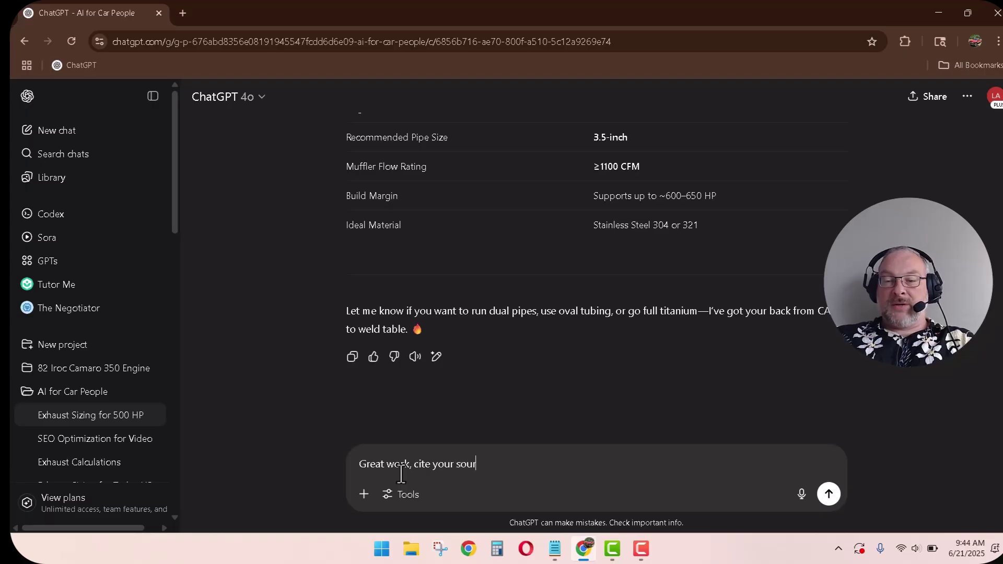
text(ces for the )
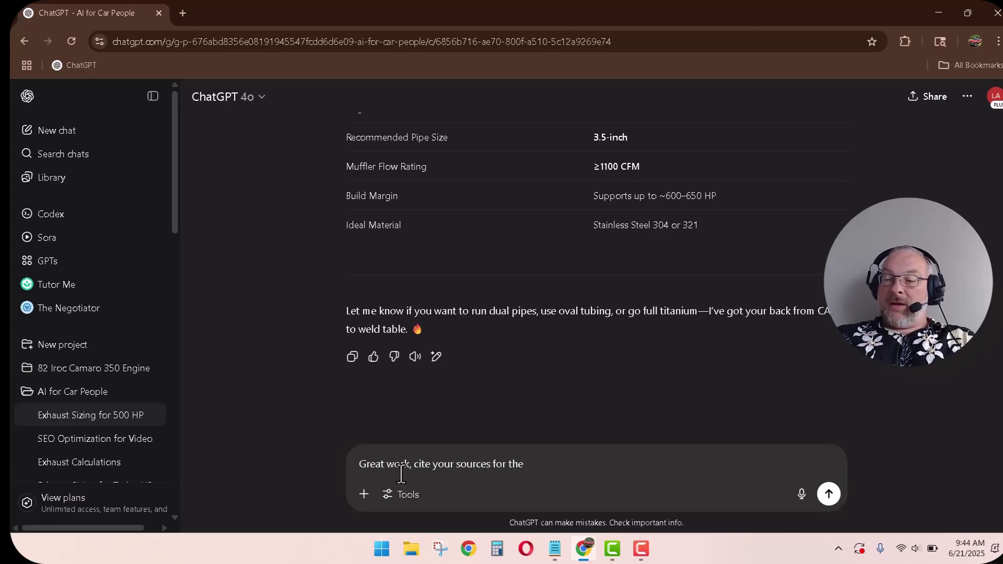
text(1.5 HP)
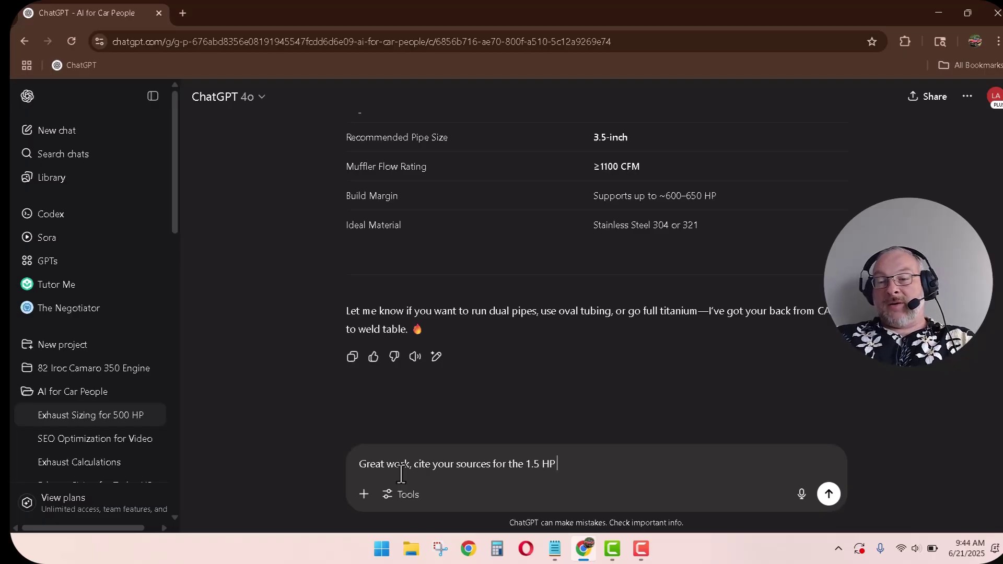
key(BackSpace)
key(BackSpace)
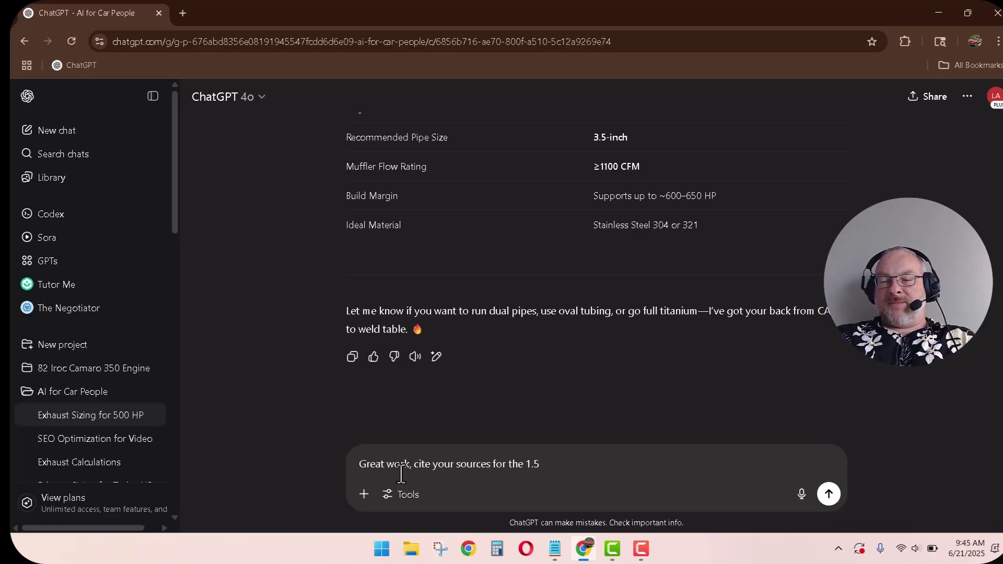
text(cfm per ho)
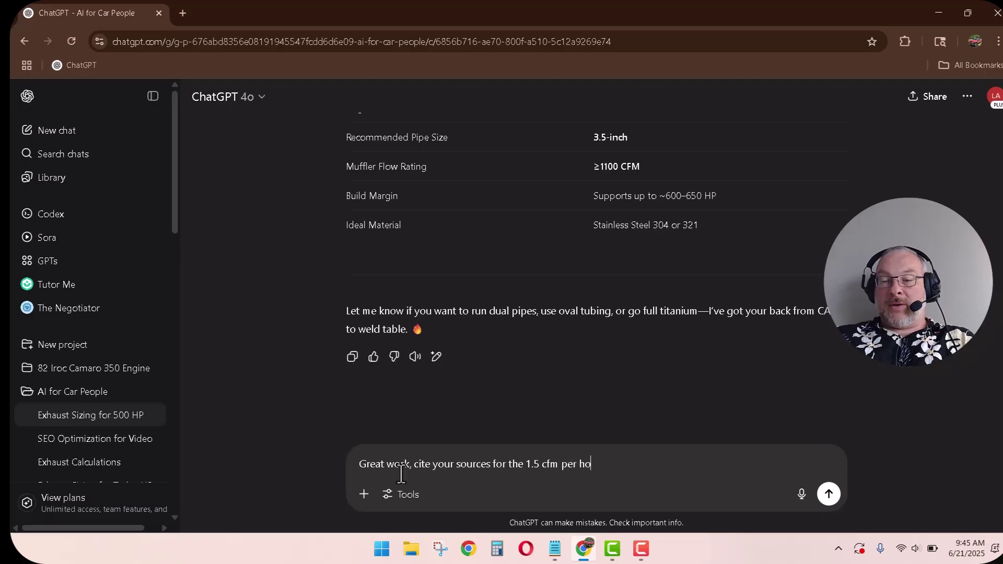
text(rsepower)
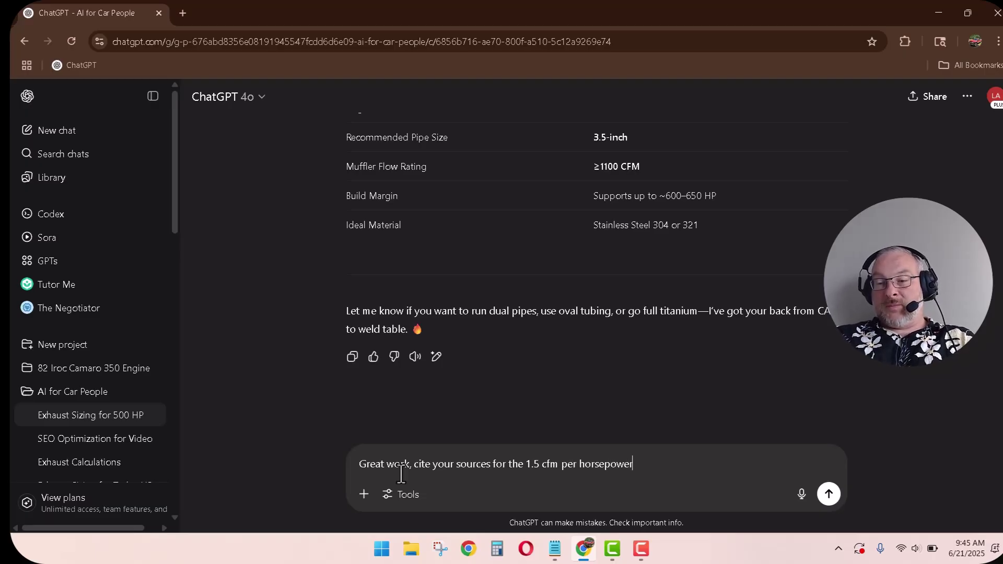
text( please. )
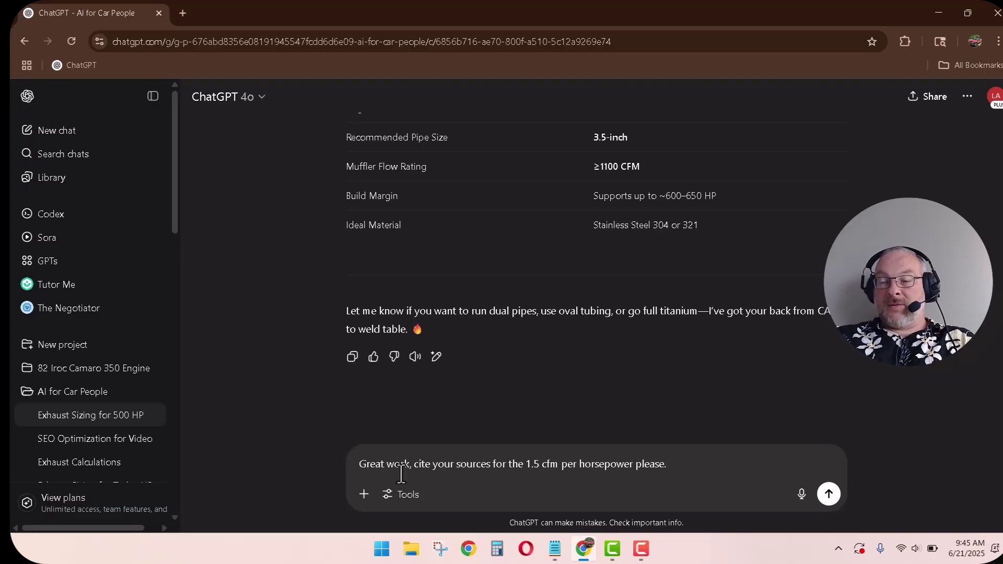
text(WHere does)
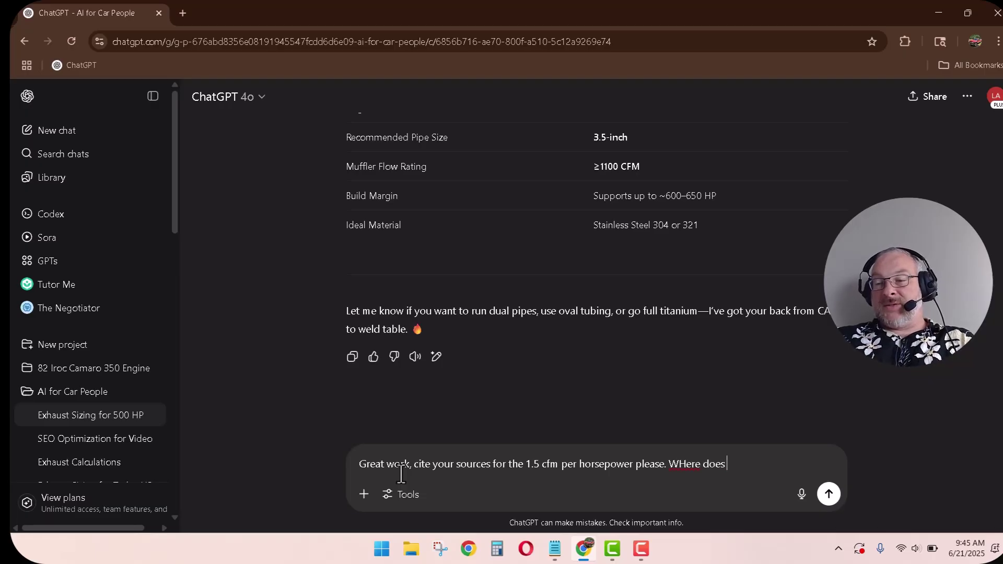
text( that com)
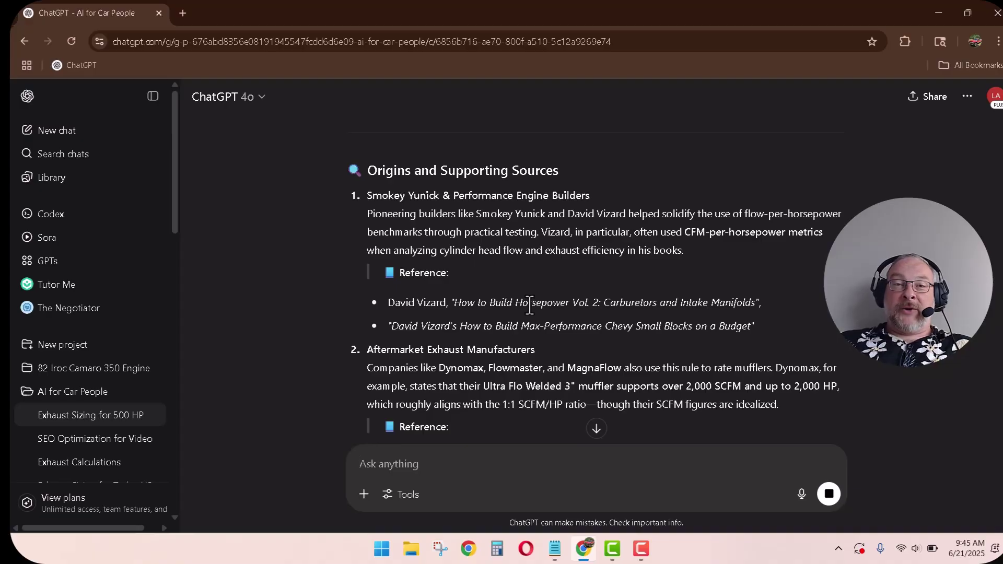
- Scroll through the Origins and Supporting Sources answer, then back up to the Step 2 pipe diameter table
scroll(530, 305, down, 2)
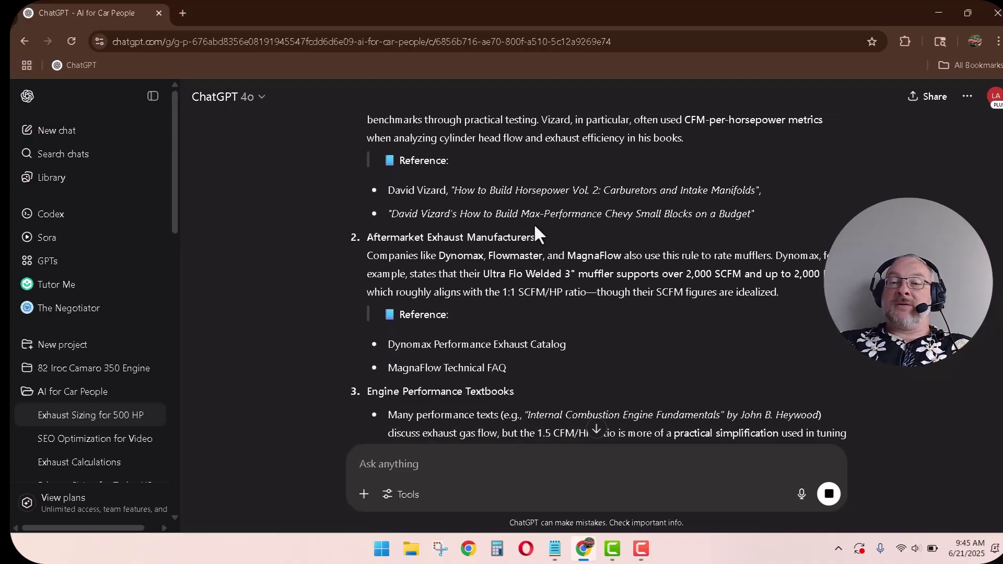
scroll(534, 225, down, 1)
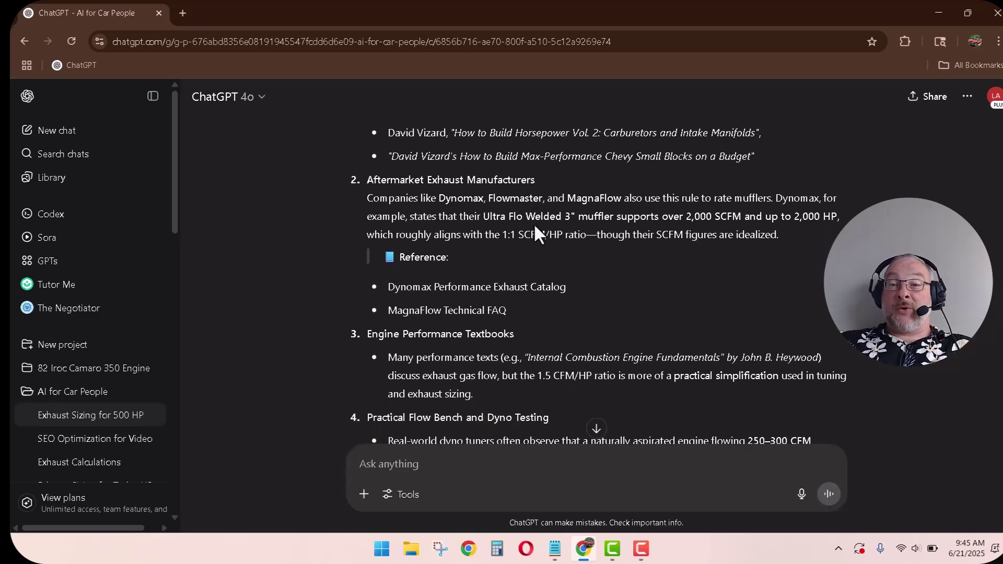
scroll(534, 223, down, 1)
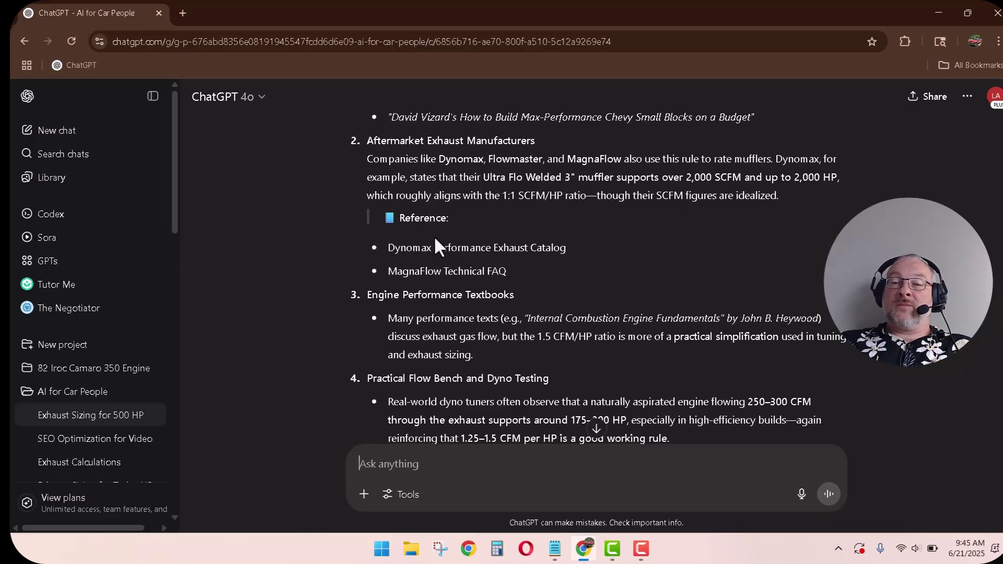
scroll(434, 238, down, 1)
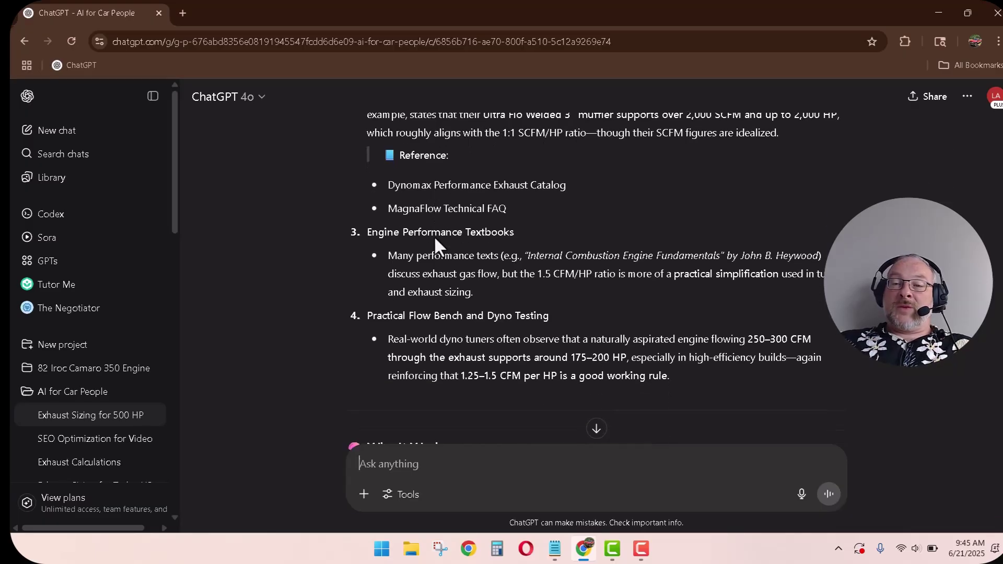
scroll(434, 236, up, 1)
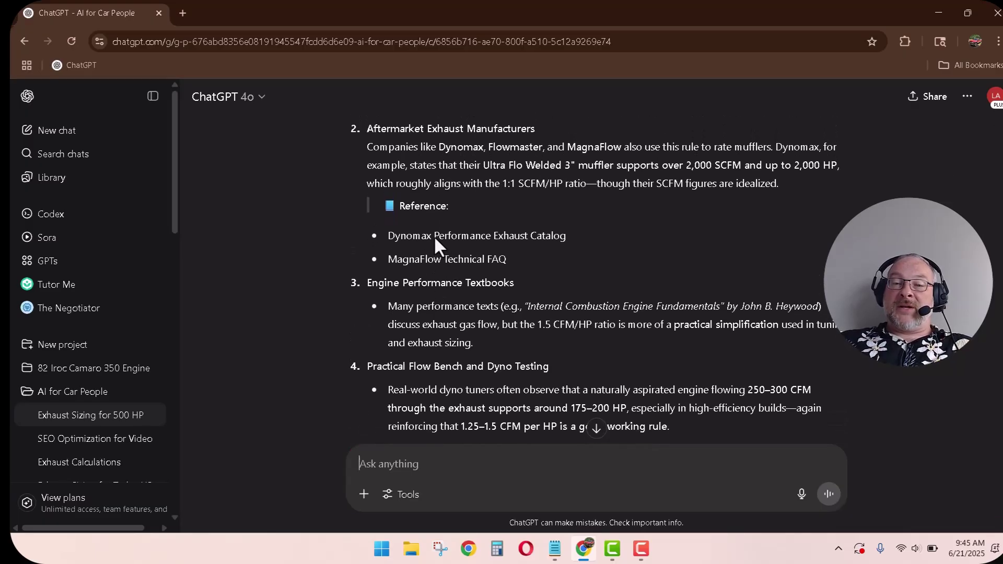
scroll(432, 315, down, 1)
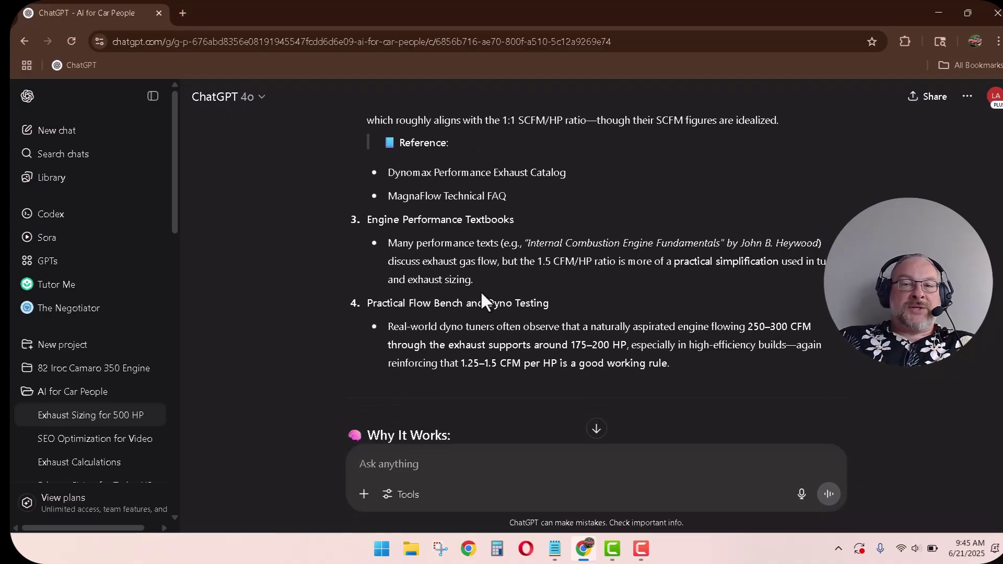
scroll(481, 298, up, 15)
scroll(481, 291, up, 10)
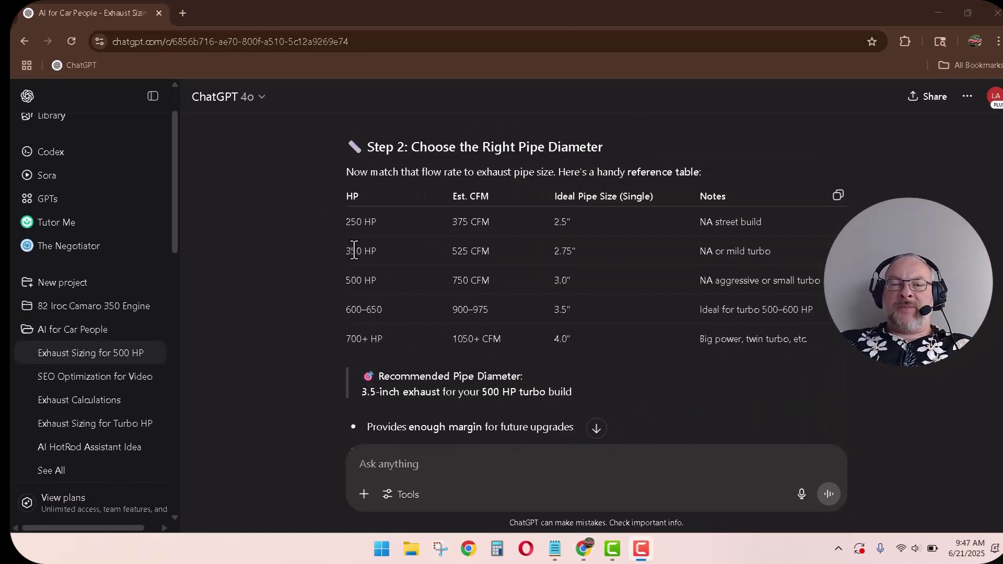
- Refocus the browser and scroll down to the In Summary section about the 1.5 CFM per HP rule
click(465, 282)
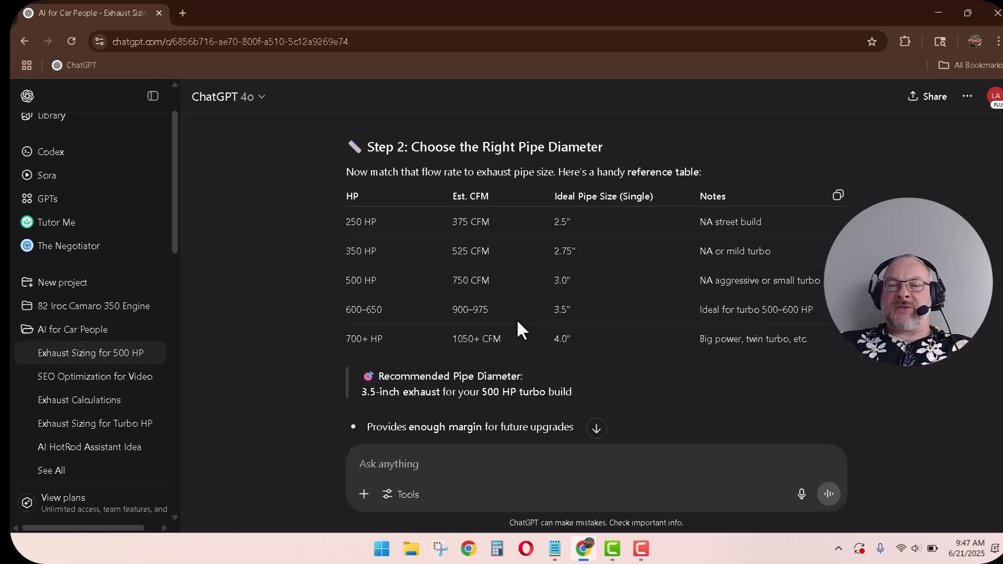
scroll(517, 322, down, 15)
scroll(518, 328, down, 5)
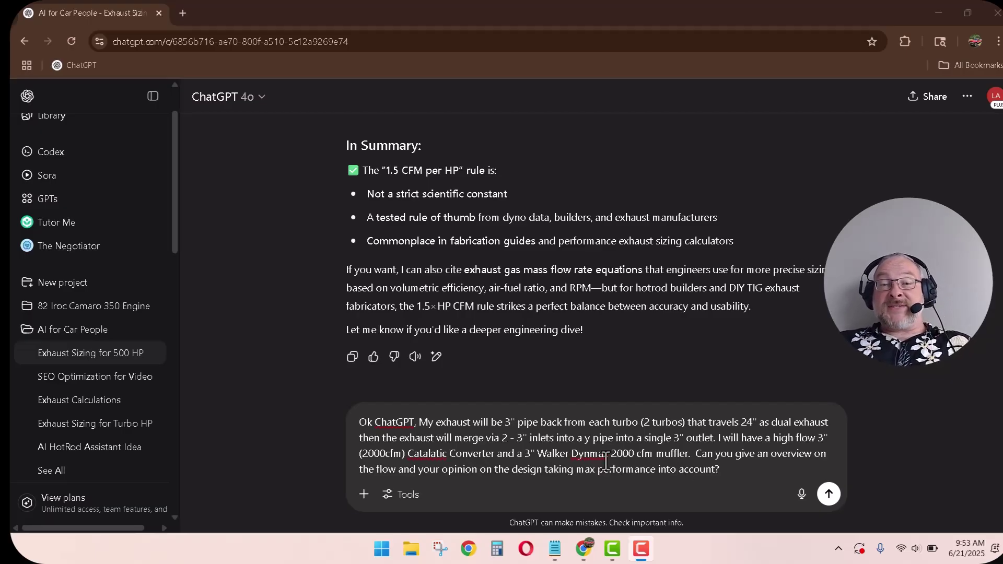
- Send the question on twin 3-inch turbo pipes merging into one 3-inch outlet with cat and muffler
key(Return)
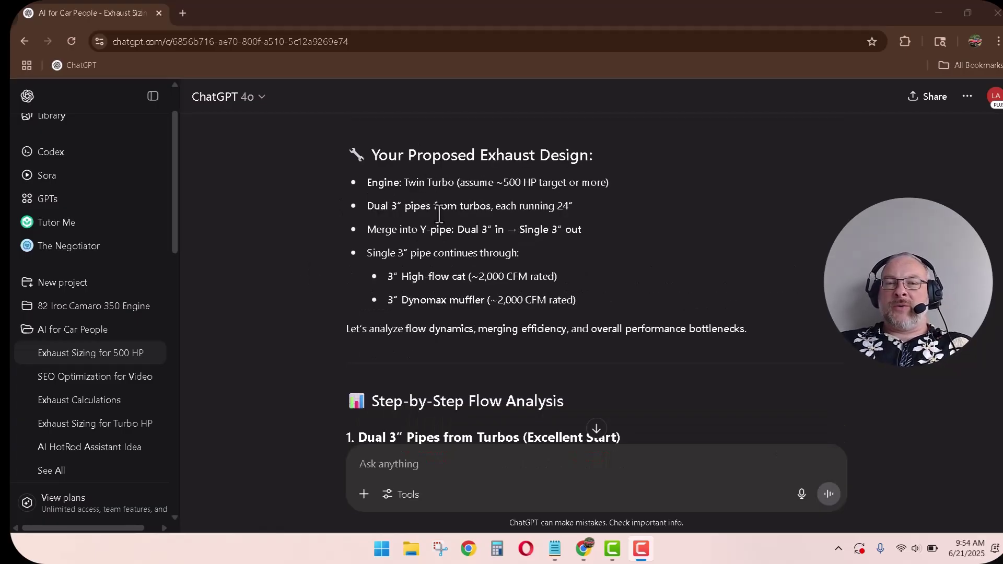
scroll(440, 214, down, 1)
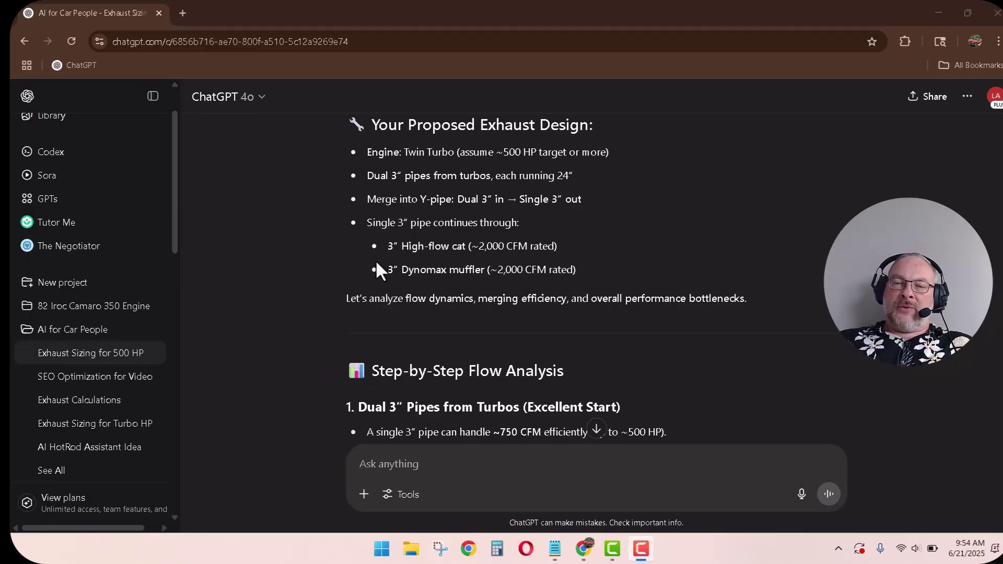
scroll(300, 351, down, 4)
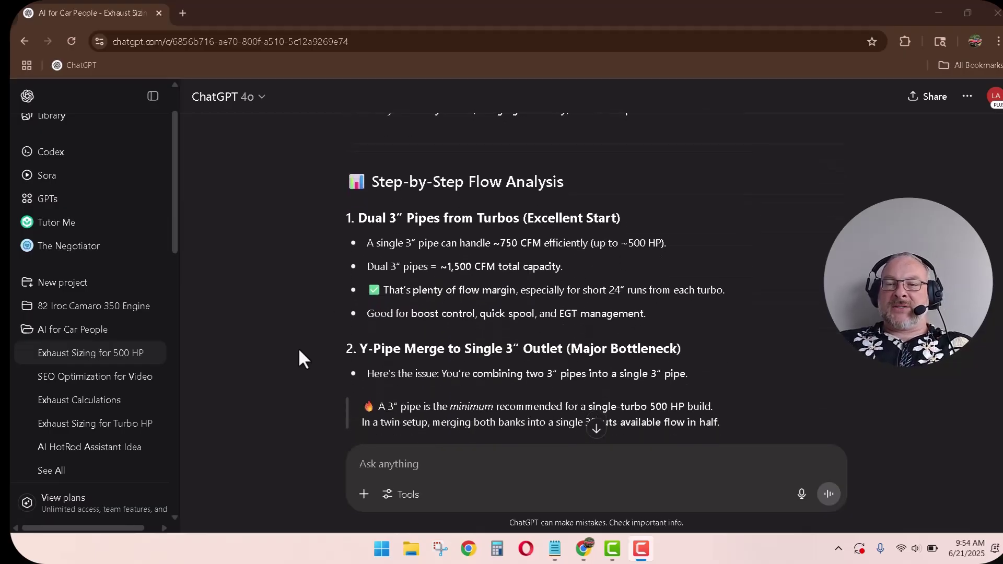
scroll(300, 351, down, 1)
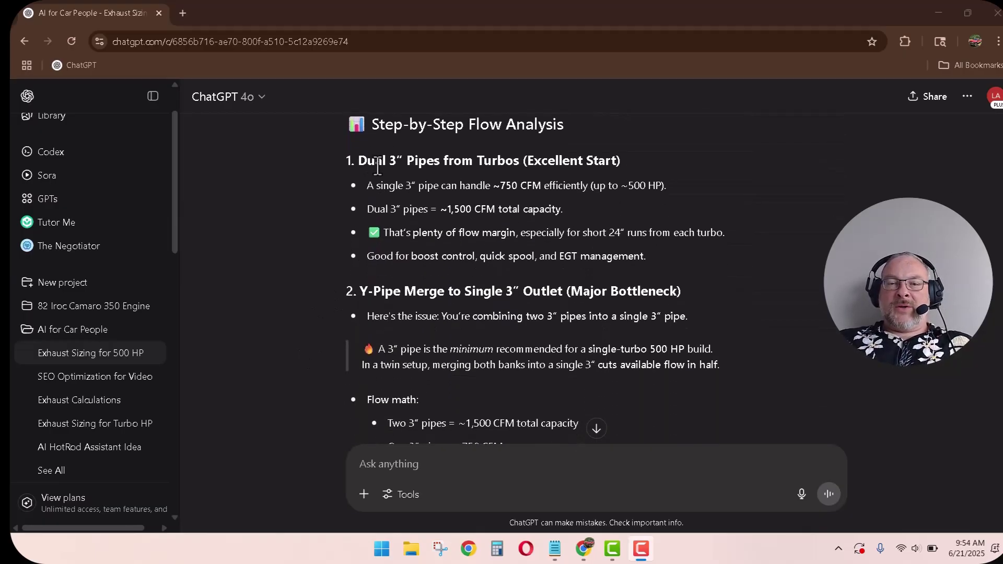
scroll(297, 361, down, 1)
scroll(295, 354, down, 2)
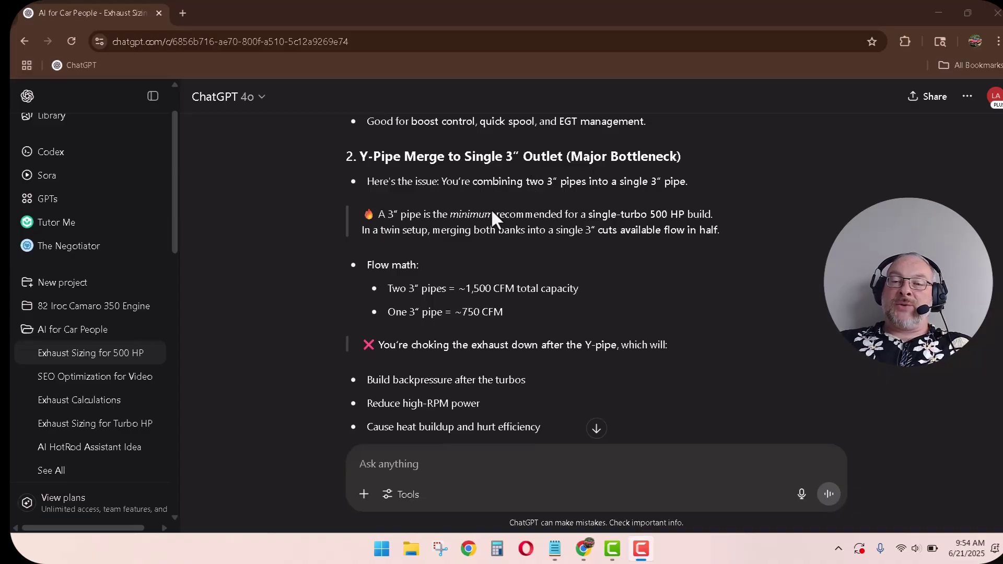
scroll(318, 352, down, 3)
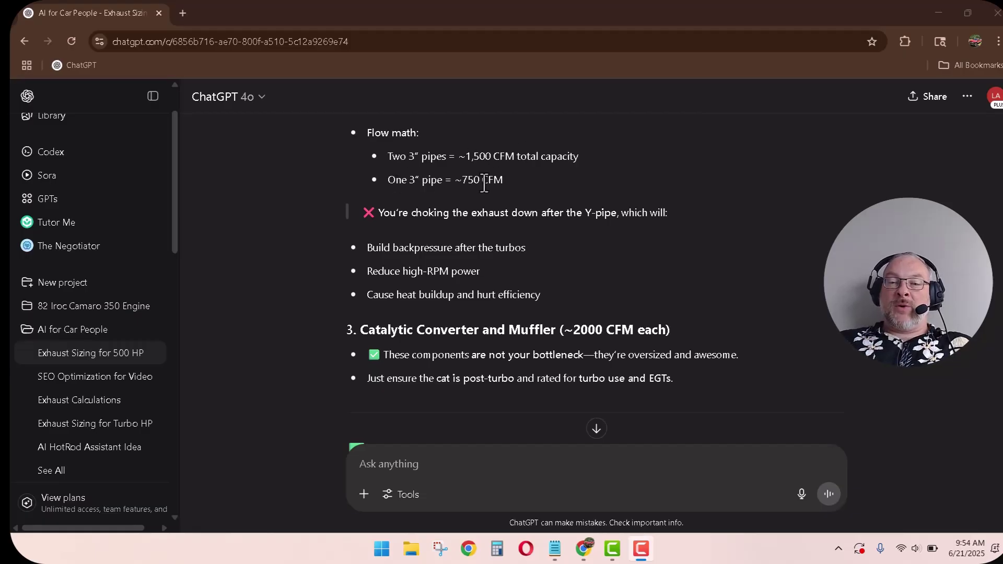
scroll(361, 280, down, 2)
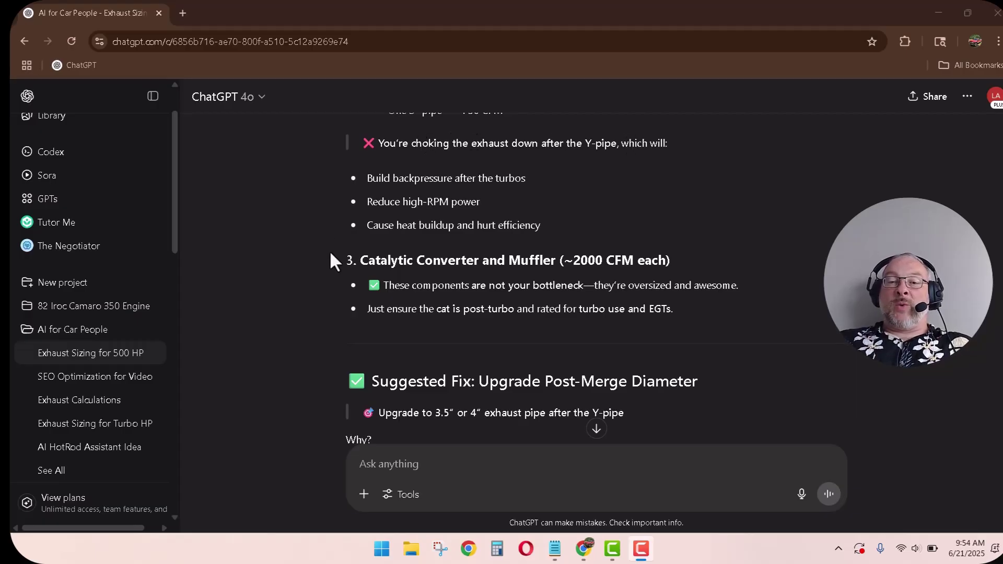
scroll(330, 249, down, 1)
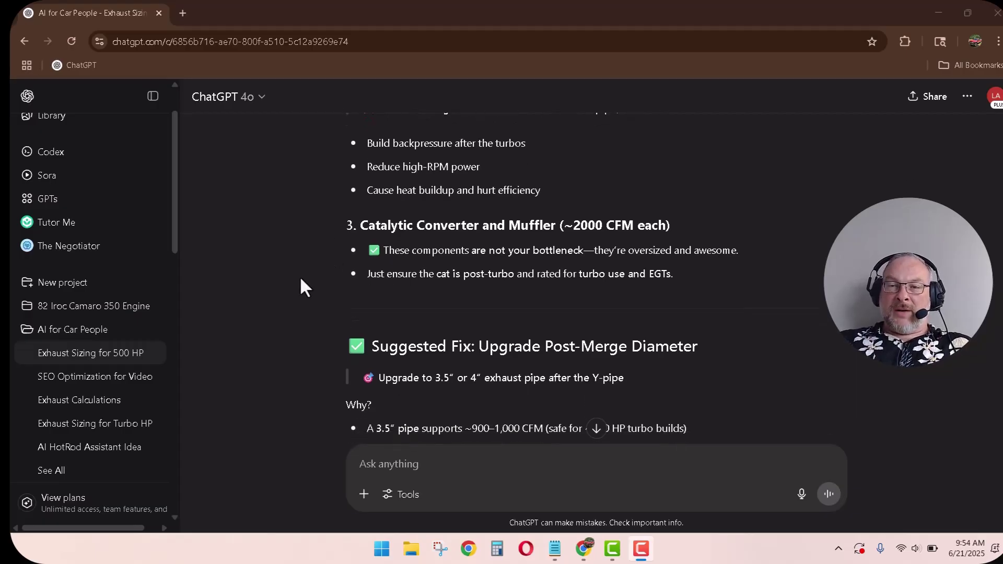
scroll(333, 295, down, 1)
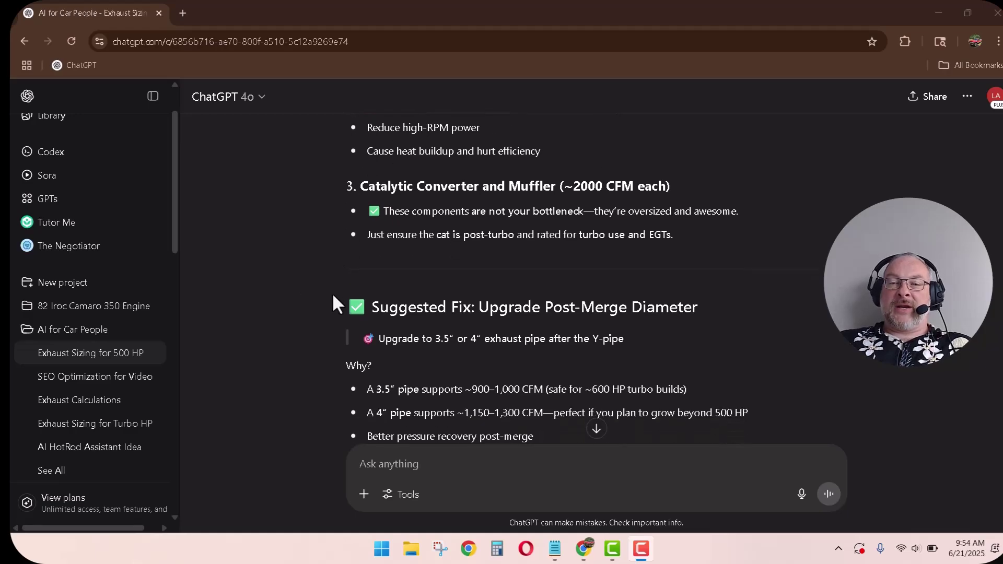
scroll(335, 303, down, 1)
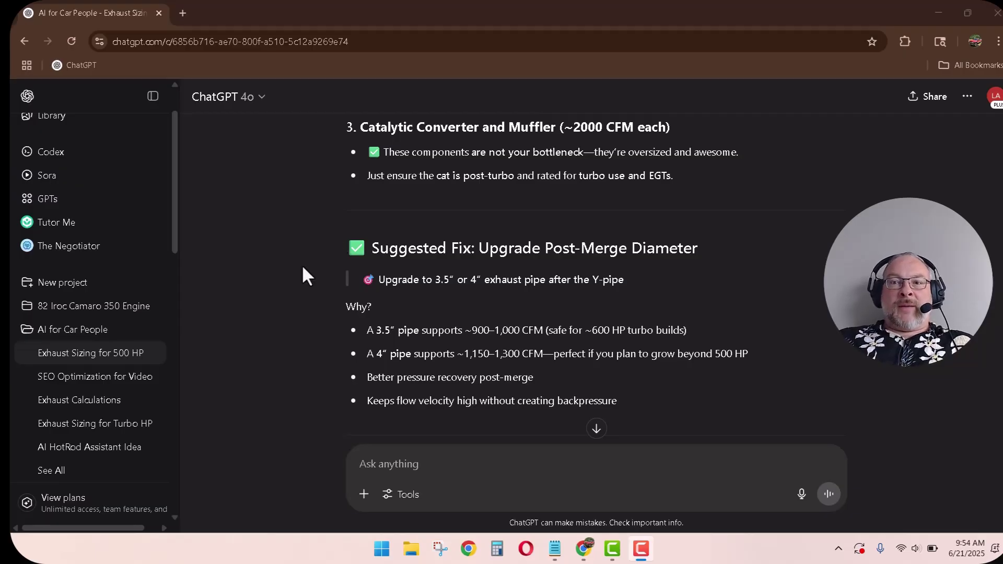
scroll(303, 268, up, 1)
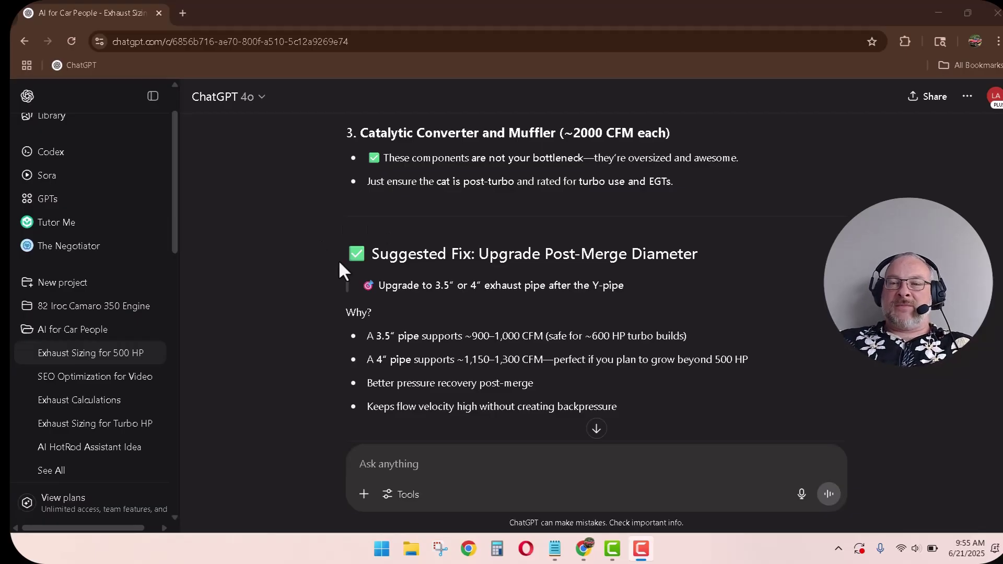
scroll(340, 264, down, 2)
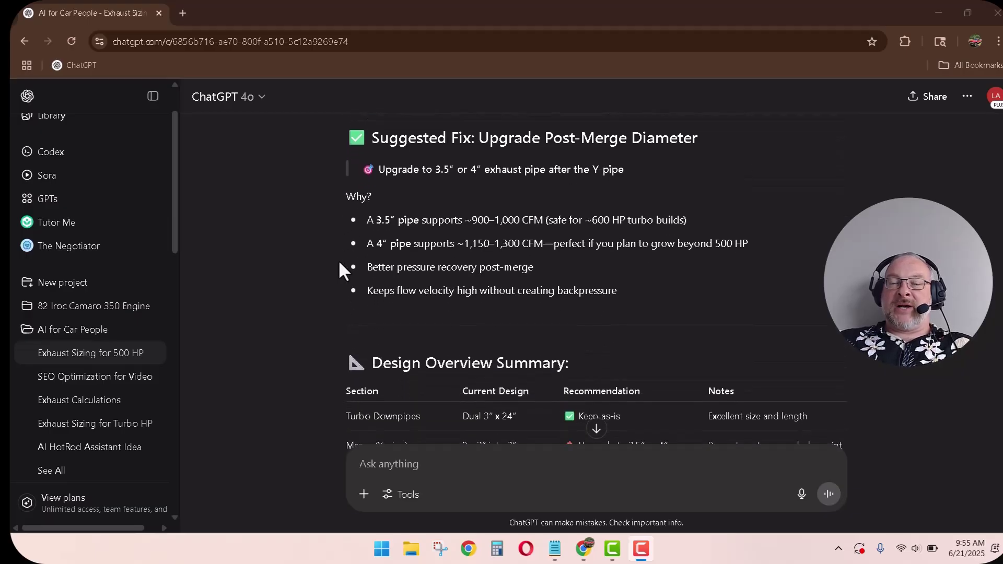
scroll(294, 240, down, 1)
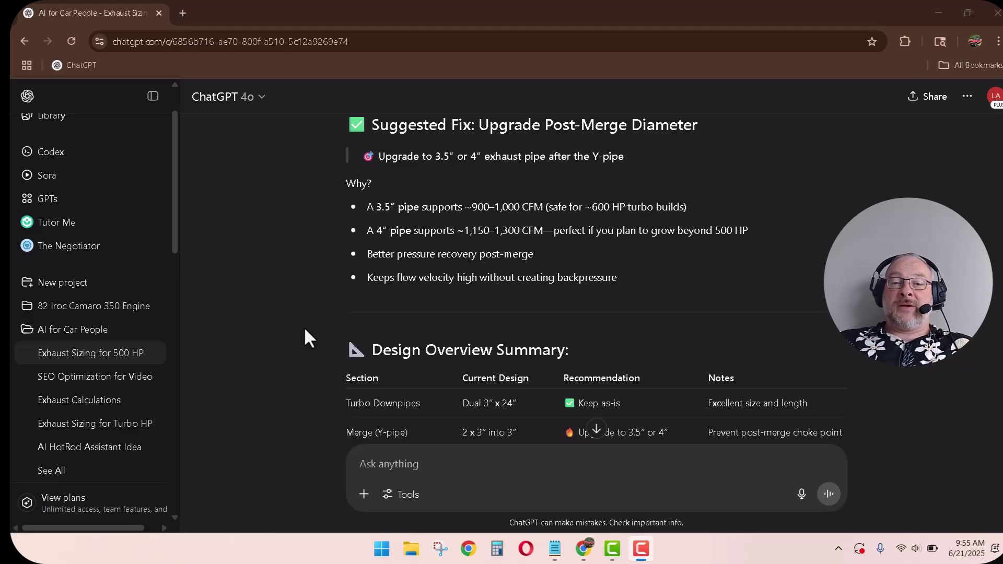
scroll(304, 327, down, 4)
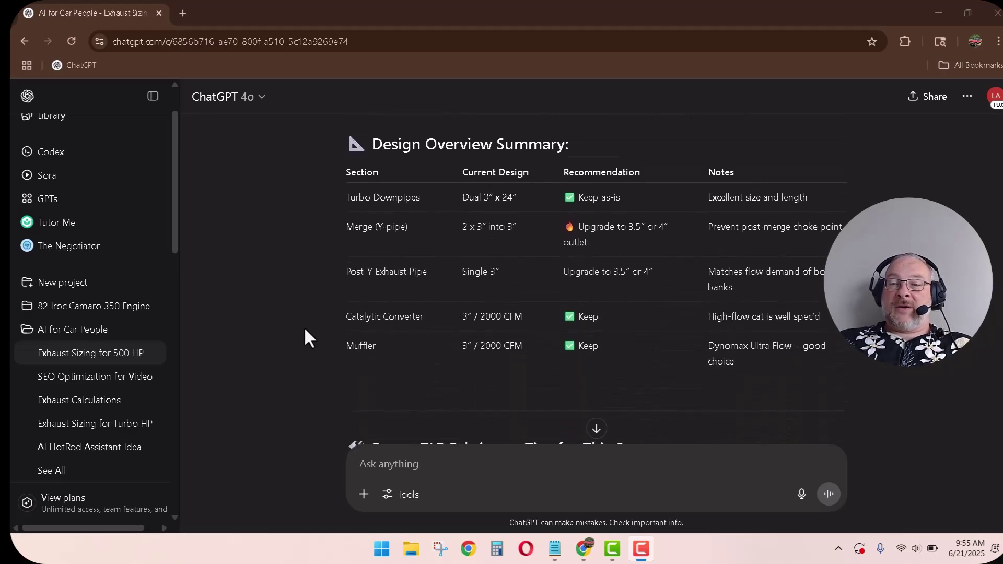
scroll(305, 327, down, 5)
scroll(305, 327, down, 3)
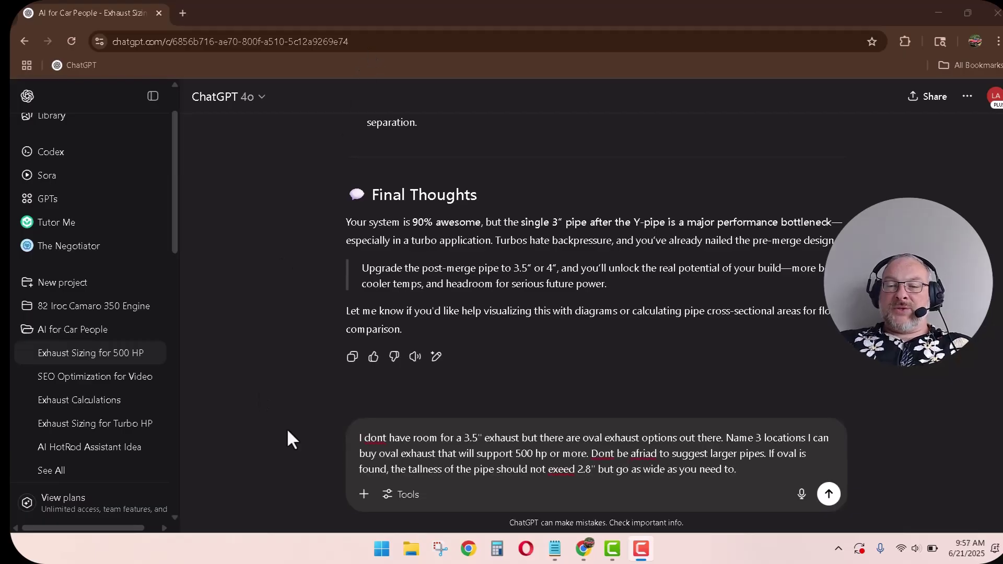
- Send the request for three oval exhaust tubing sources for 500 hp, no taller than 2.8 inches
scroll(288, 432, down, 1)
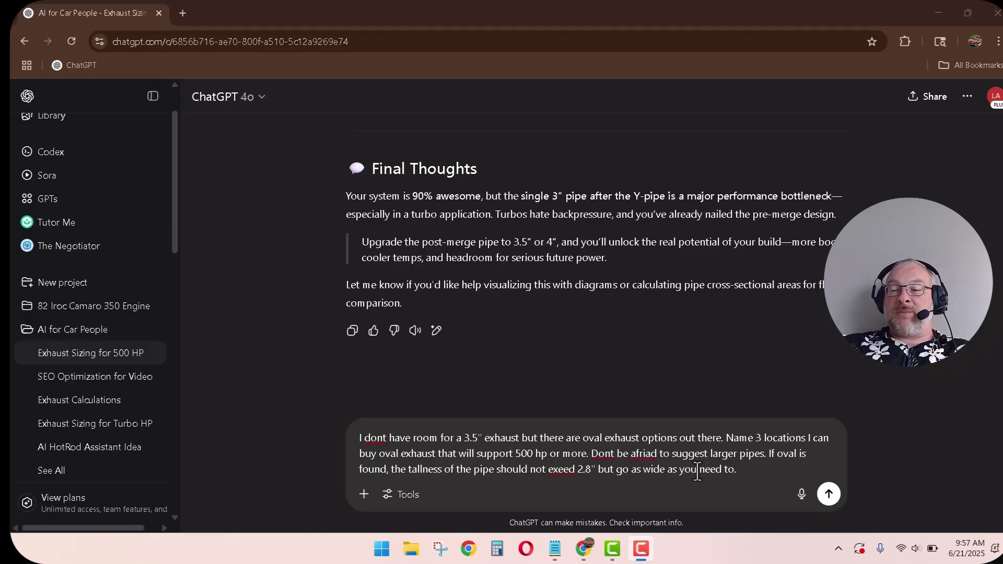
click(829, 495)
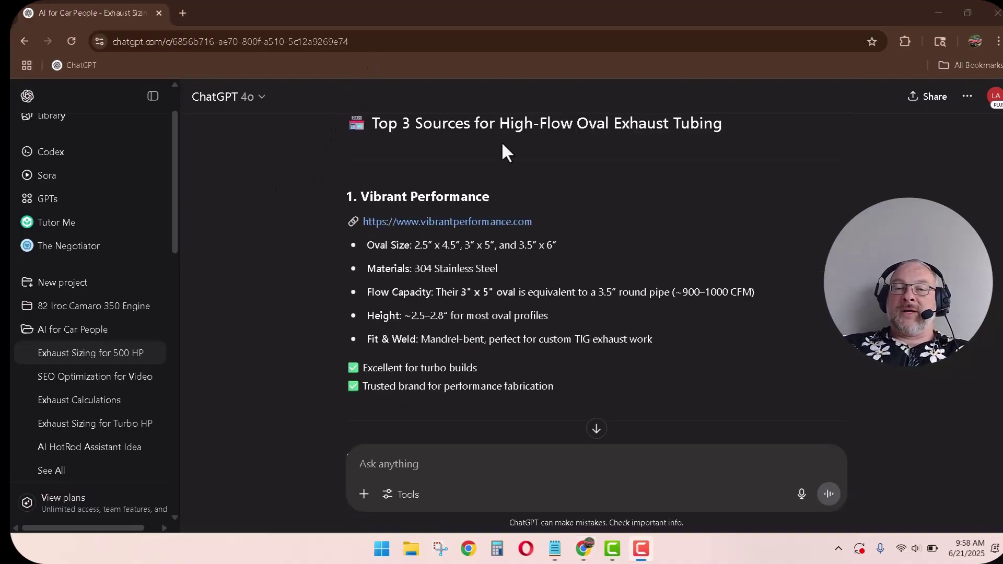
- Scroll through the Vibrant Performance, Burns Stainless and SpinTech sources, the oval size guide and bonus tip
scroll(280, 346, down, 4)
scroll(281, 349, down, 6)
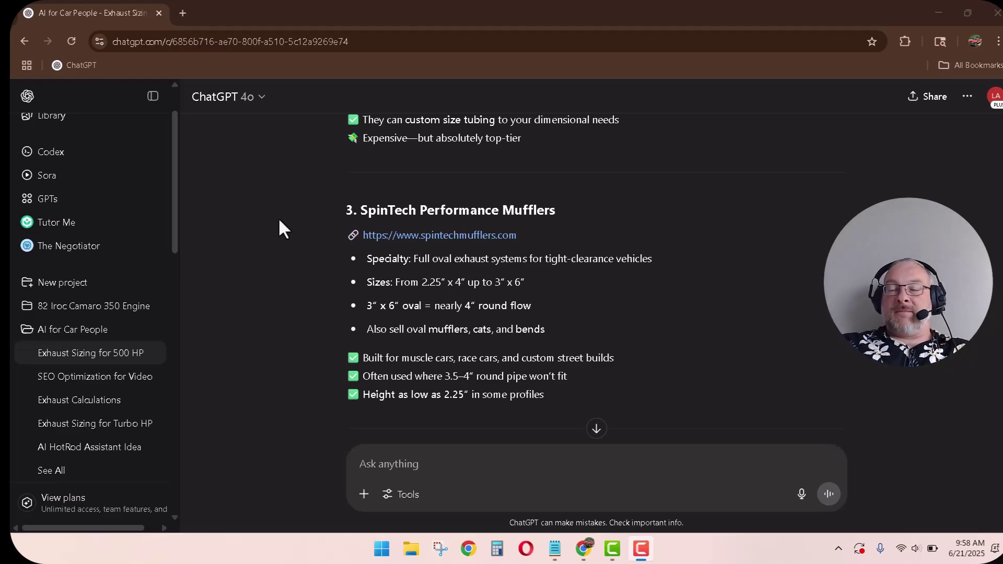
scroll(279, 220, up, 10)
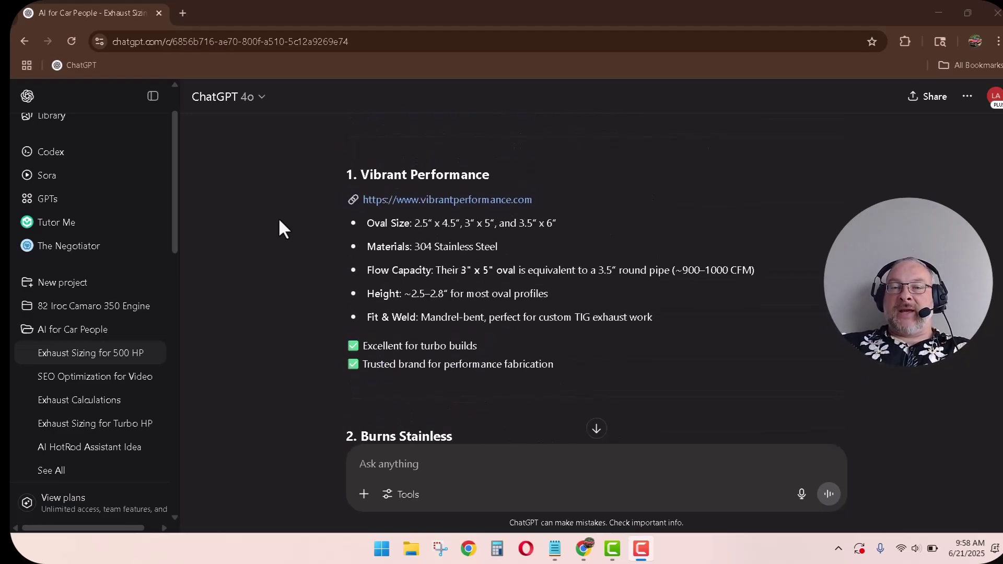
scroll(280, 220, down, 2)
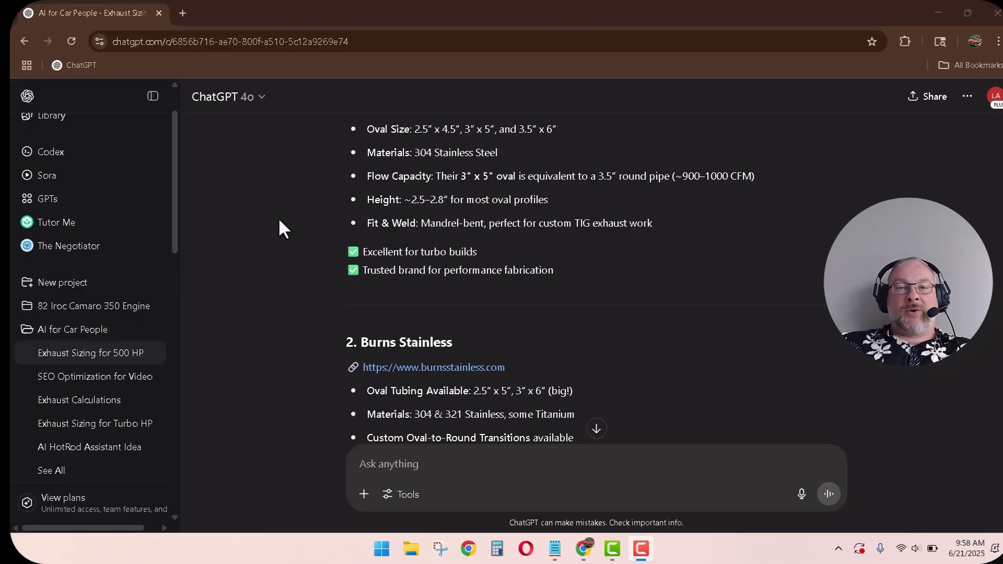
scroll(280, 220, down, 10)
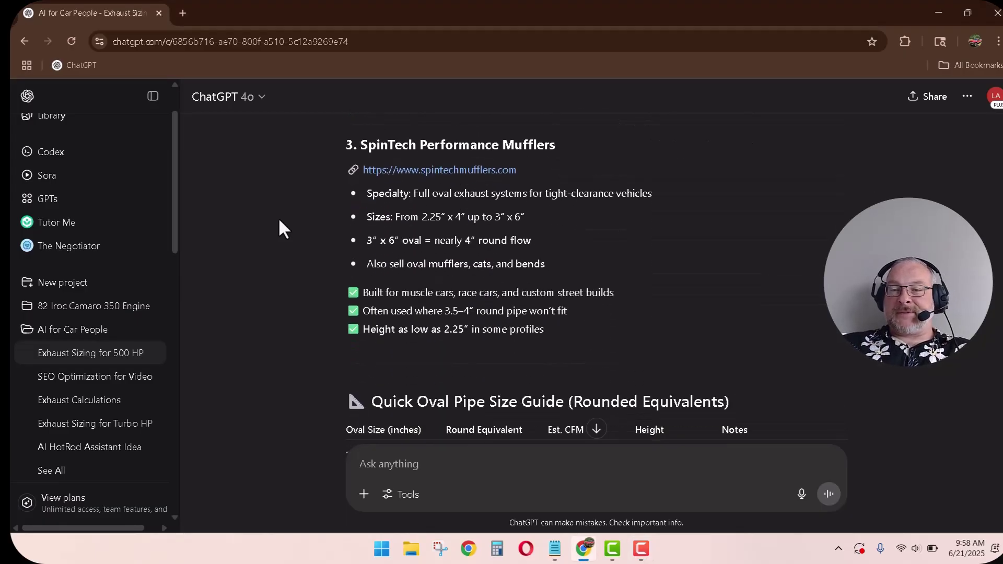
scroll(279, 221, down, 2)
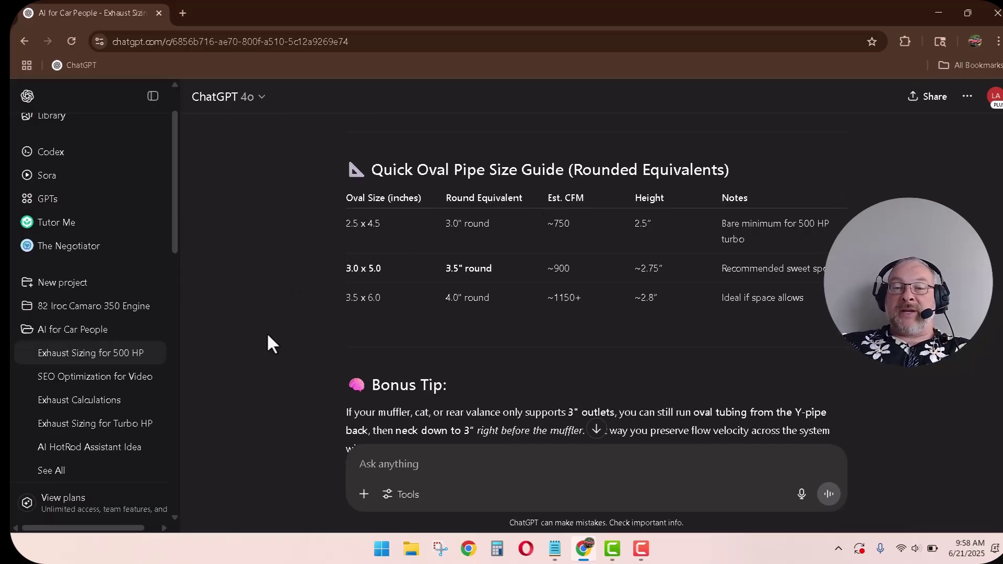
scroll(268, 332, down, 1)
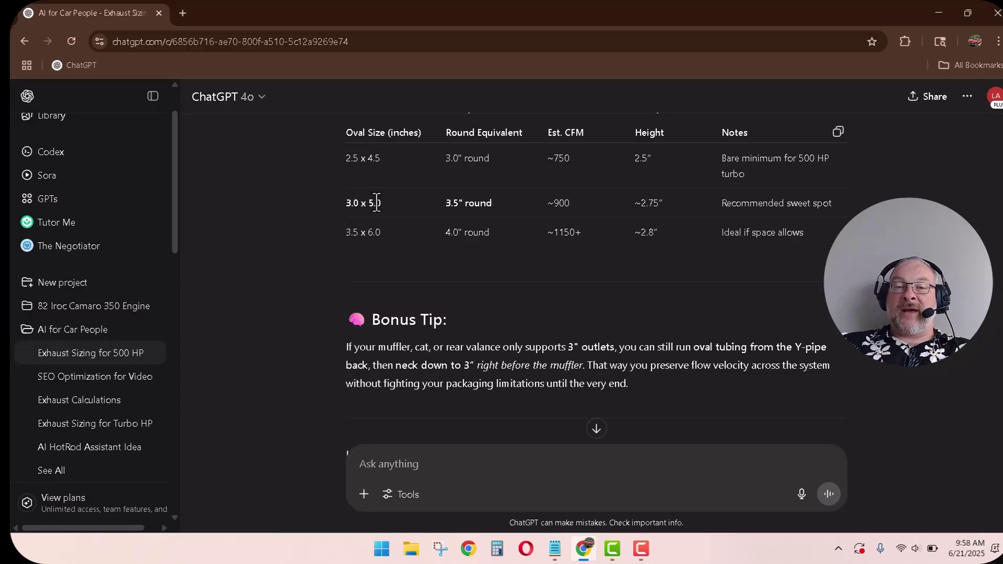
scroll(290, 340, down, 3)
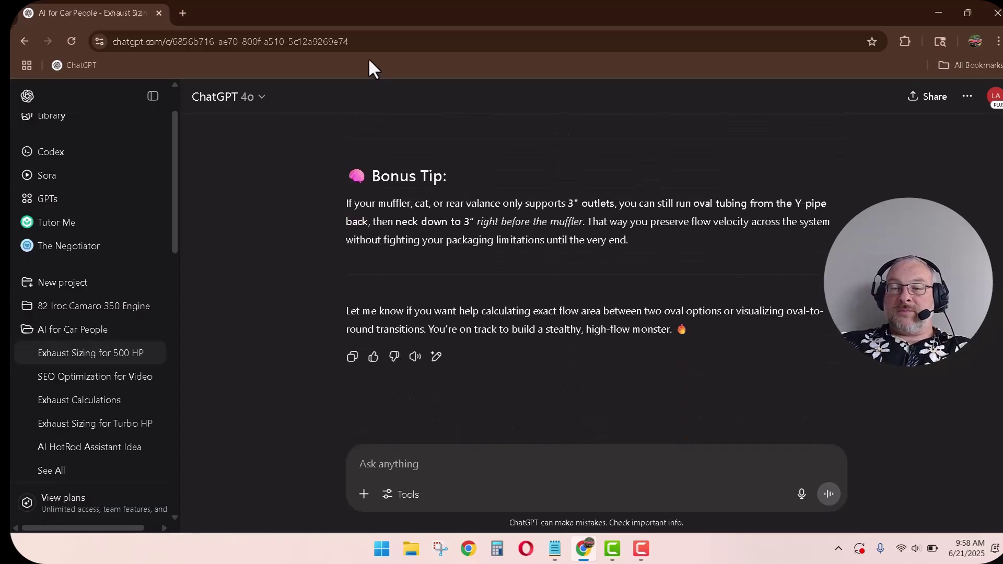
- Scroll back up over the Design Overview table and bonus tip, then down to the message box
scroll(296, 391, up, 10)
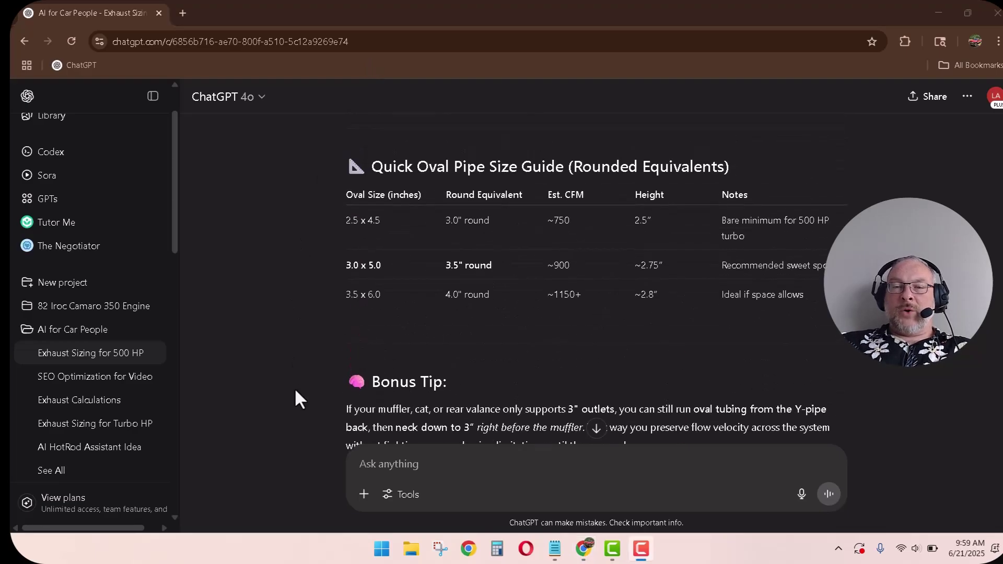
scroll(296, 392, up, 12)
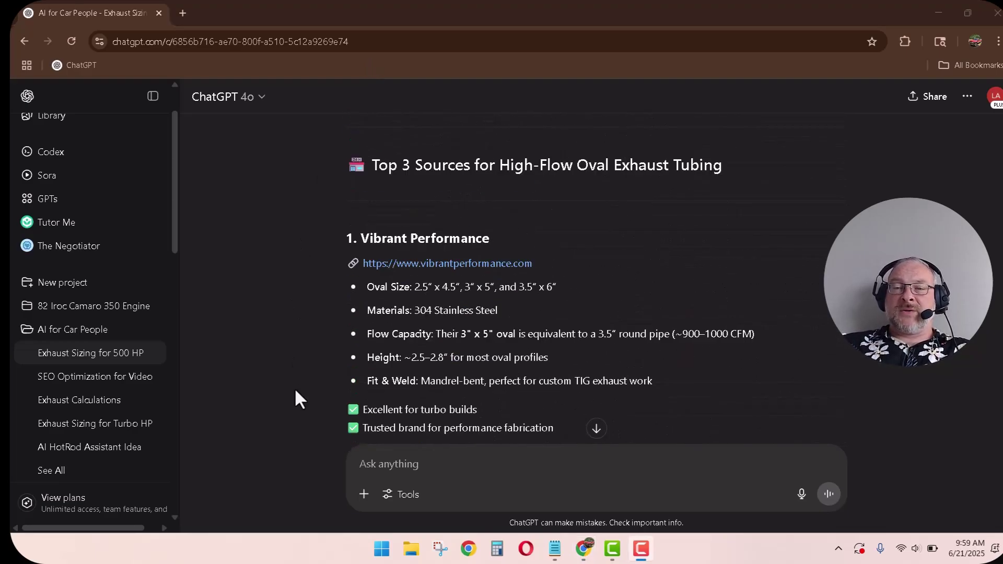
scroll(295, 391, up, 12)
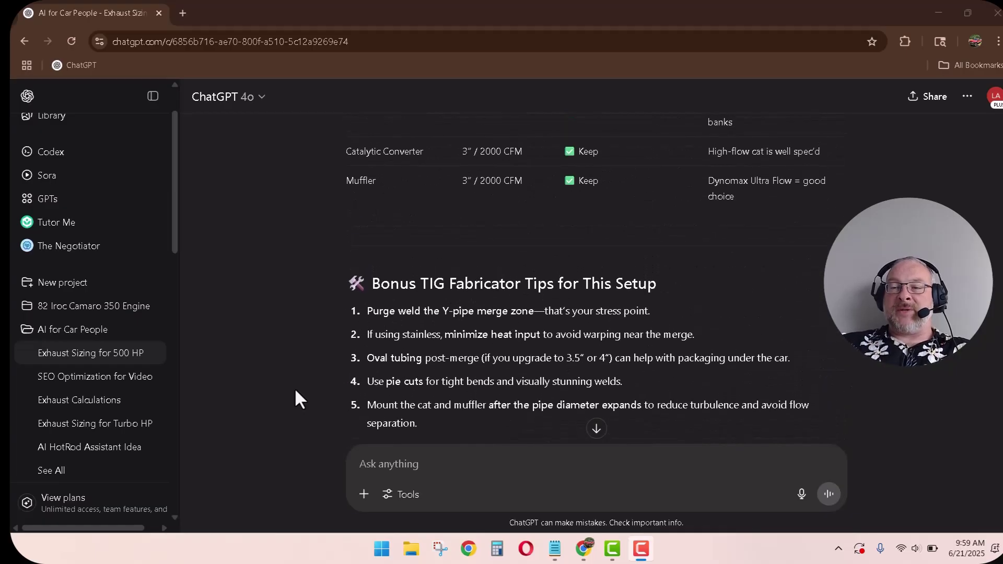
scroll(295, 388, down, 1)
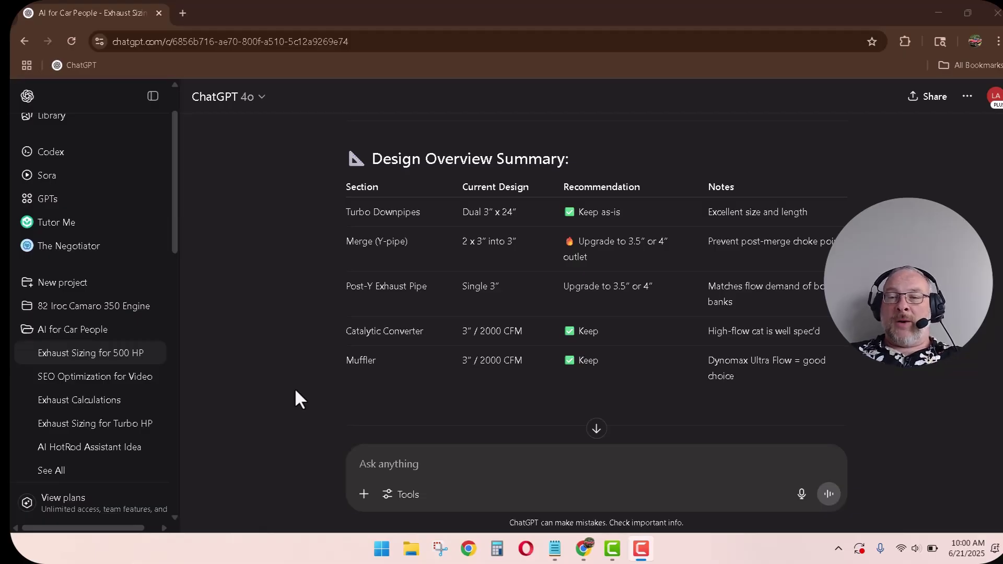
scroll(295, 387, down, 10)
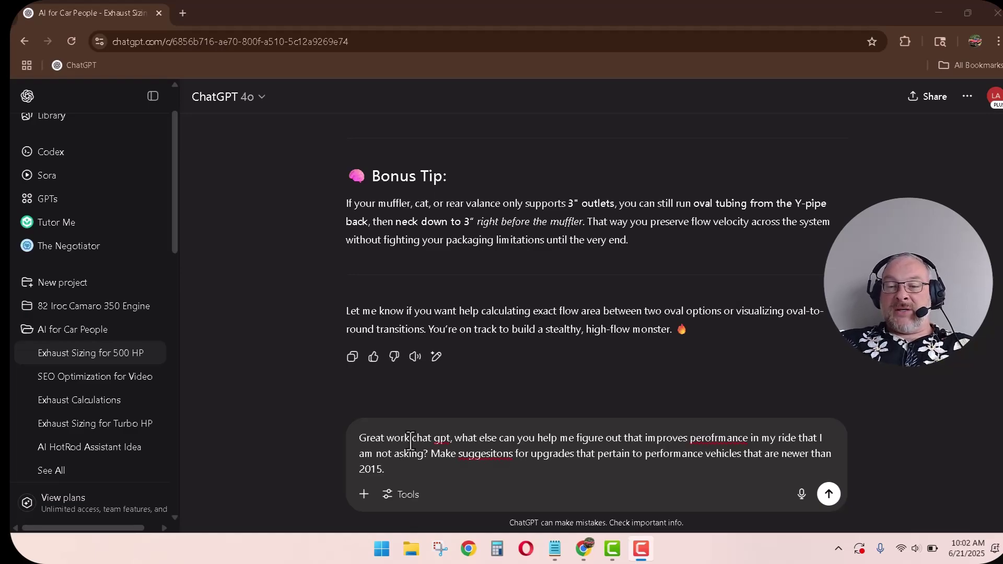
- Merge 'chat gpt' into 'chatgpt', add 'What have I not thought of?' after 'asking?', and send
click(436, 438)
key(BackSpace)
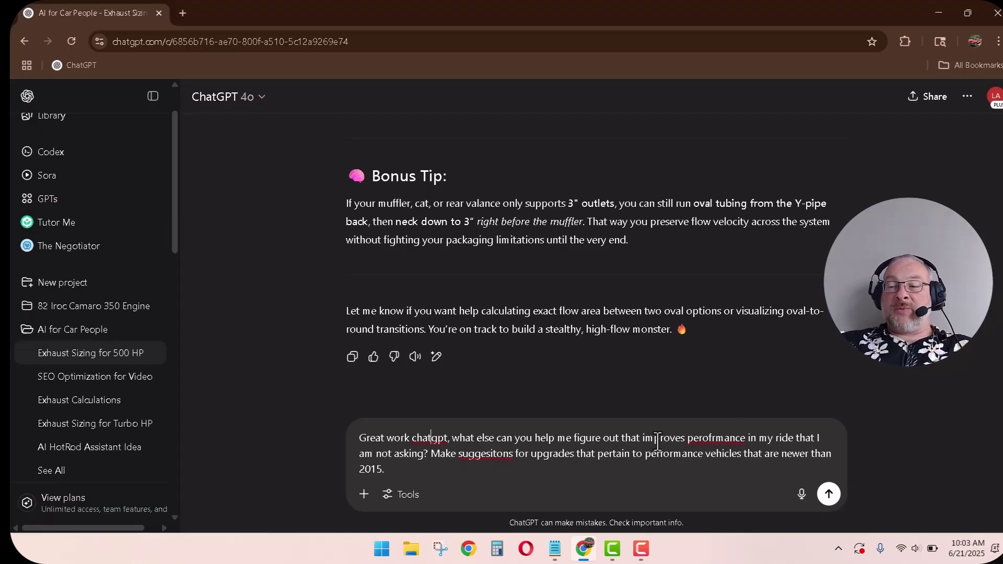
click(429, 459)
text(WHat have I  not though fo)
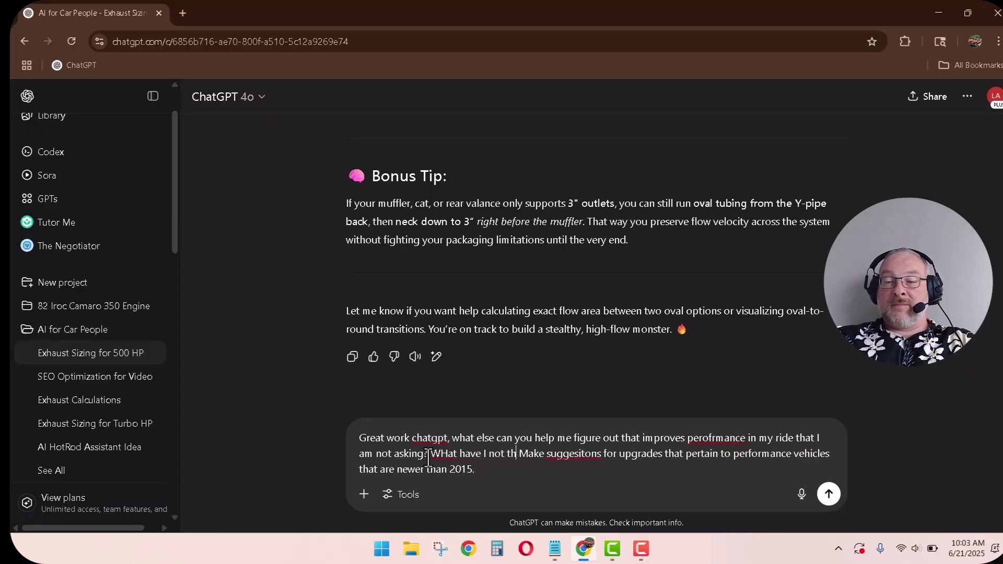
key(BackSpace)
key(BackSpace)
text(of?)
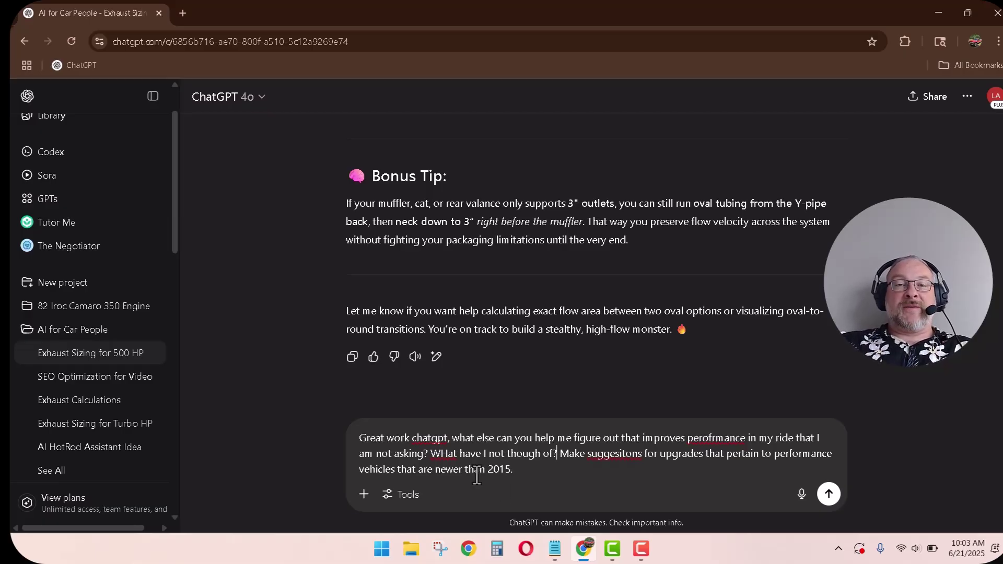
key(Return)
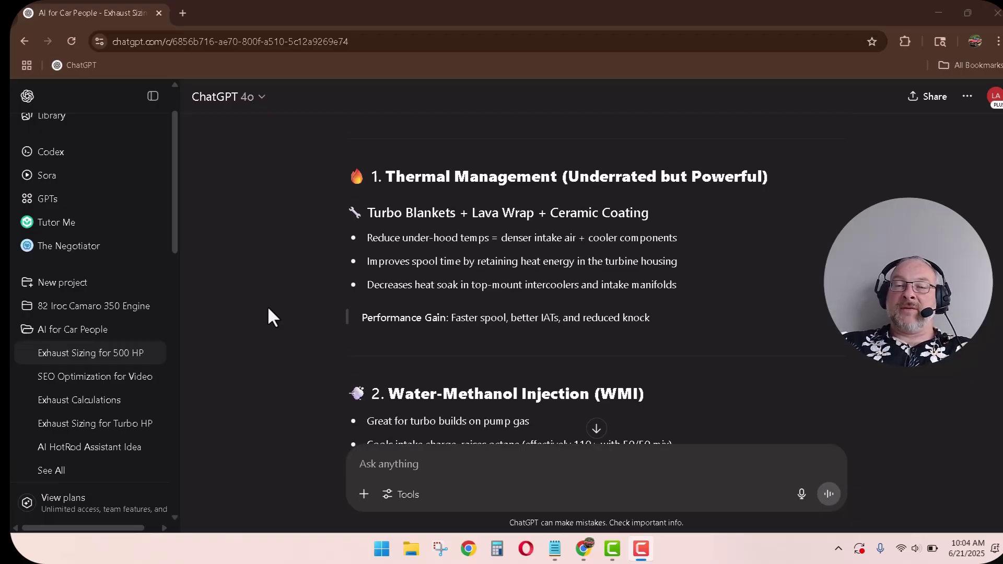
- Scroll through upgrade items 1–10 to the 'Wrap-Up: Have You Considered?' table and closing parts-list offer
scroll(268, 309, down, 1)
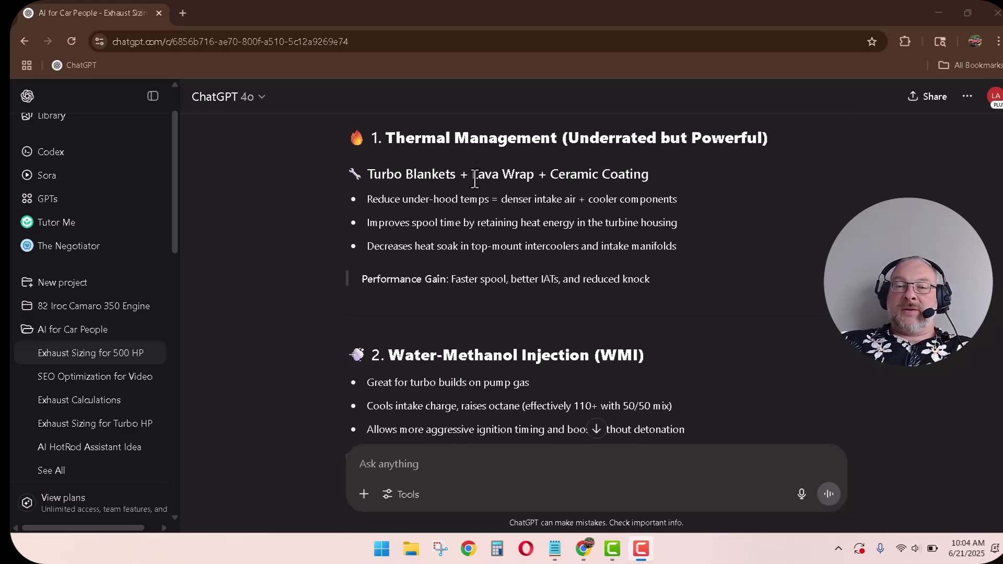
scroll(271, 357, down, 5)
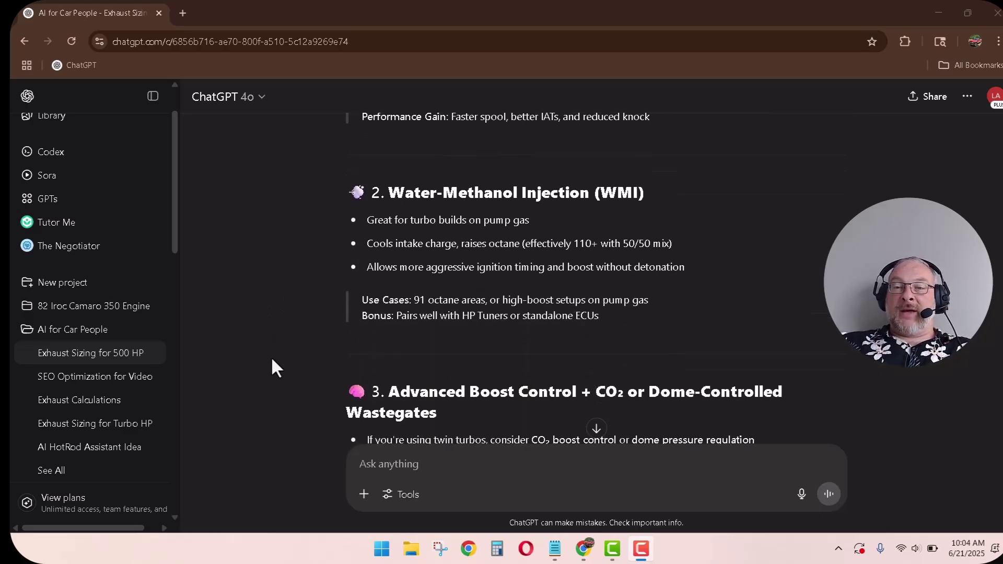
scroll(272, 358, down, 4)
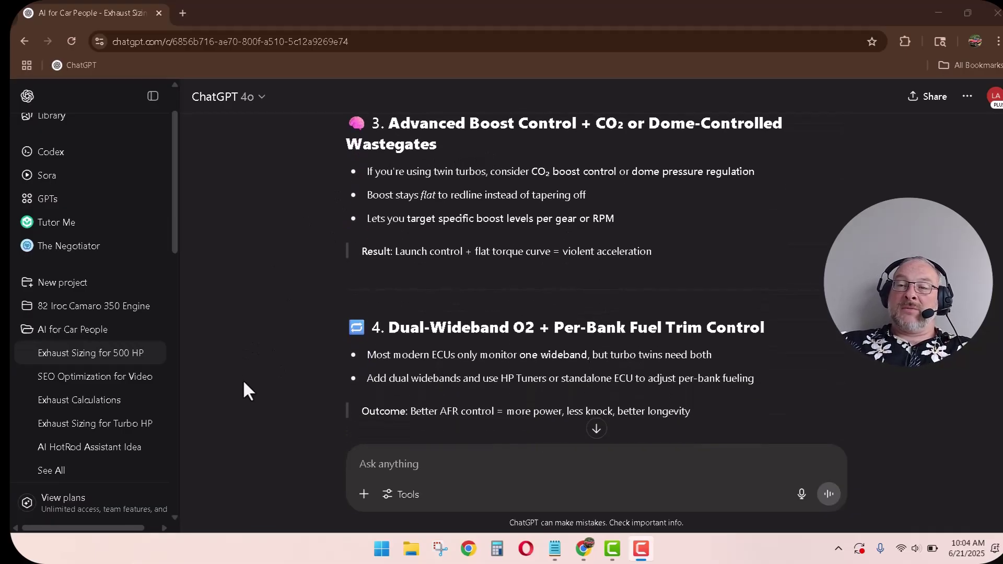
scroll(244, 383, down, 2)
scroll(247, 392, down, 2)
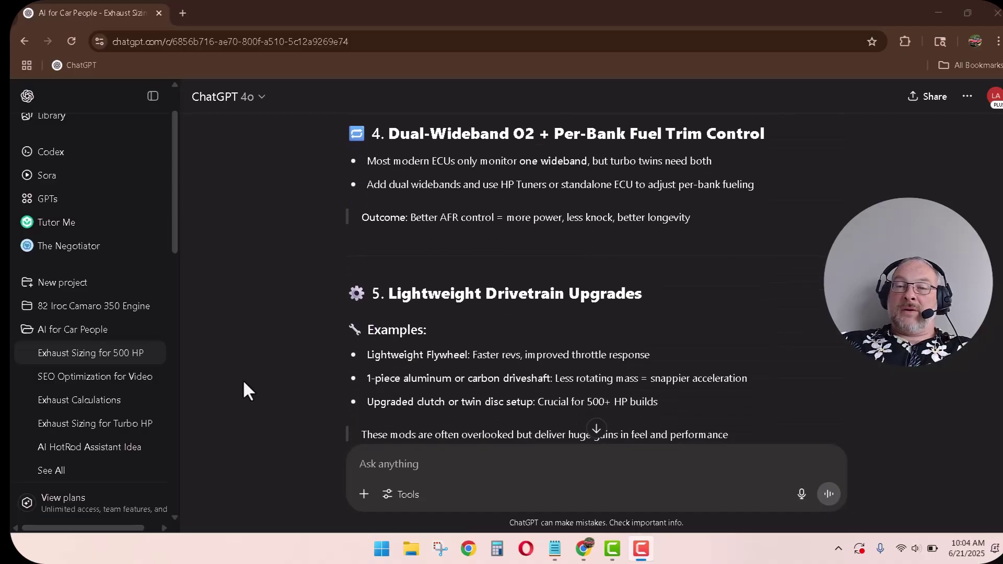
scroll(248, 390, up, 4)
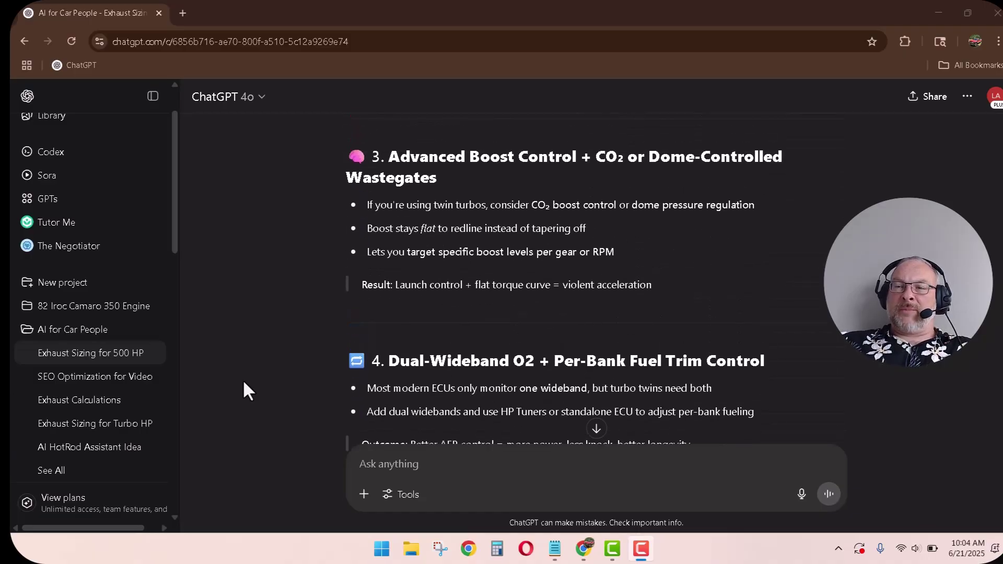
scroll(243, 383, down, 4)
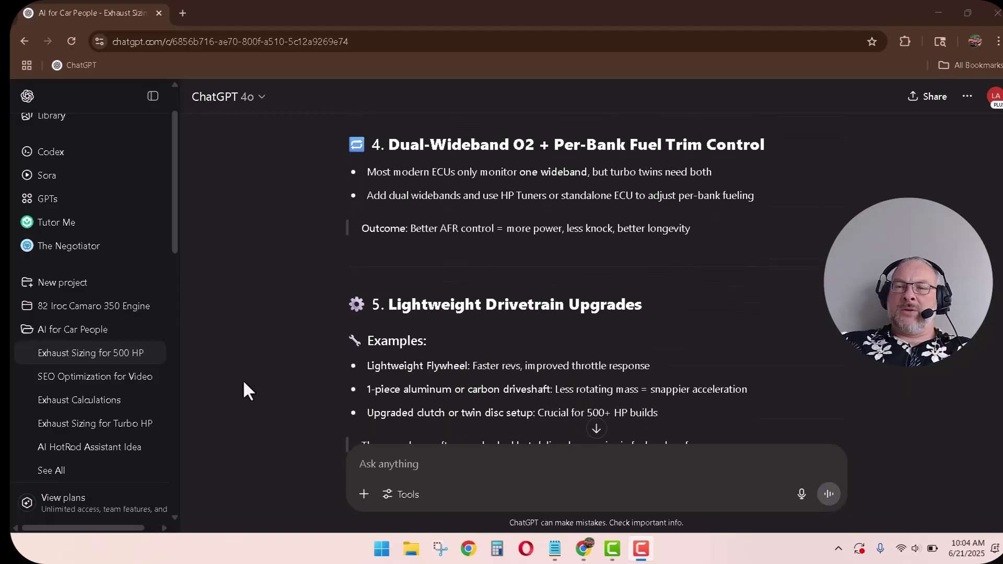
scroll(243, 381, down, 3)
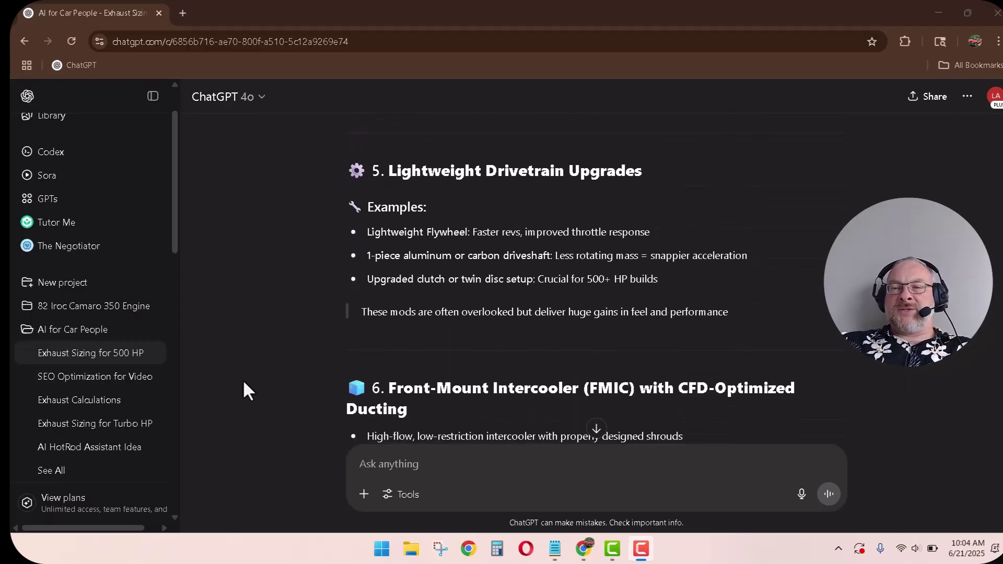
scroll(244, 381, down, 1)
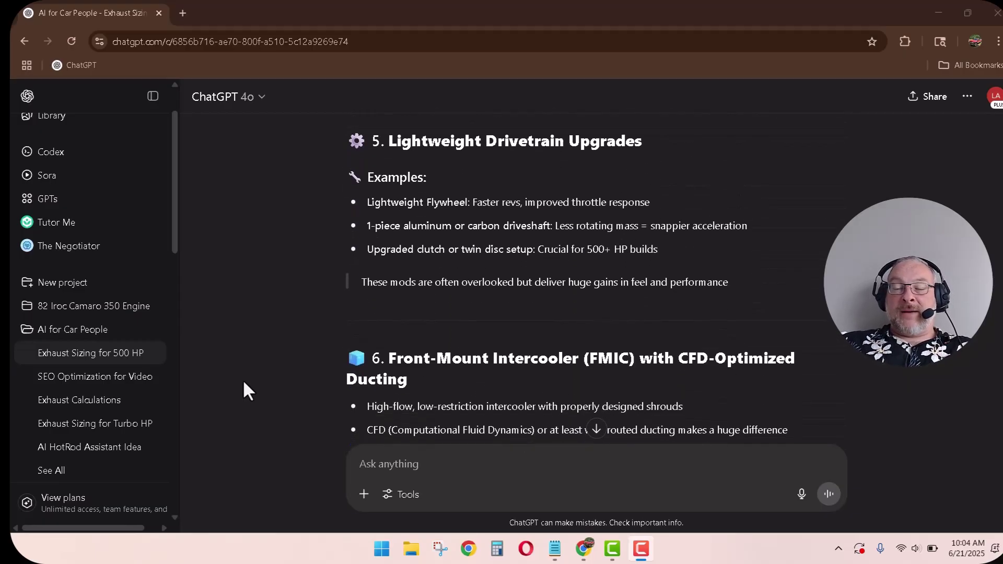
scroll(244, 390, down, 4)
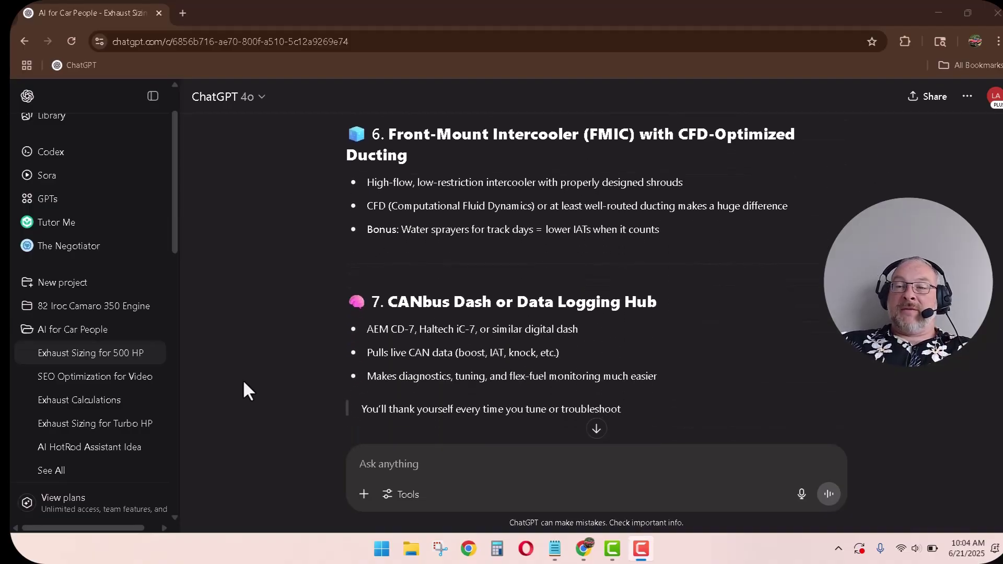
scroll(244, 383, down, 3)
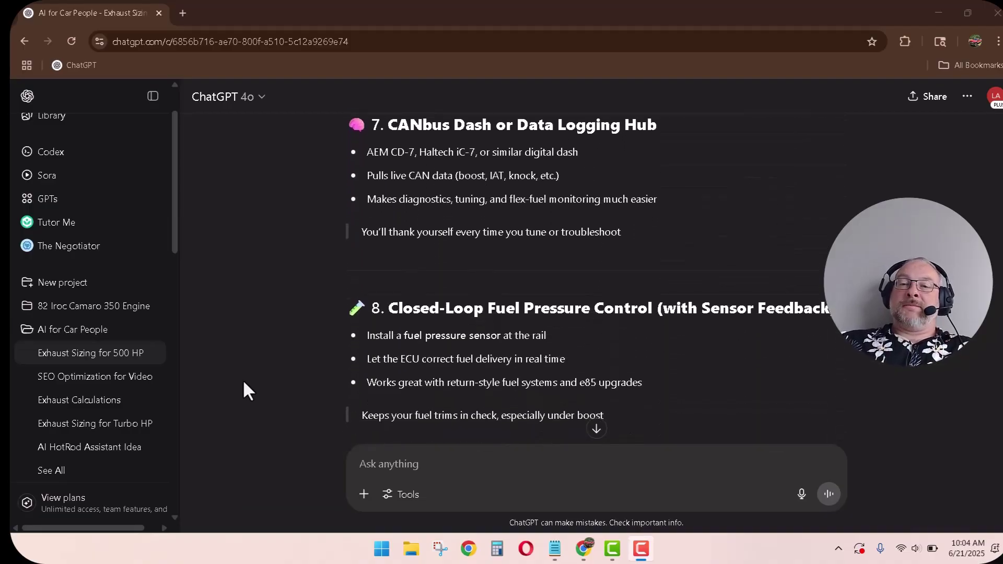
scroll(243, 383, down, 3)
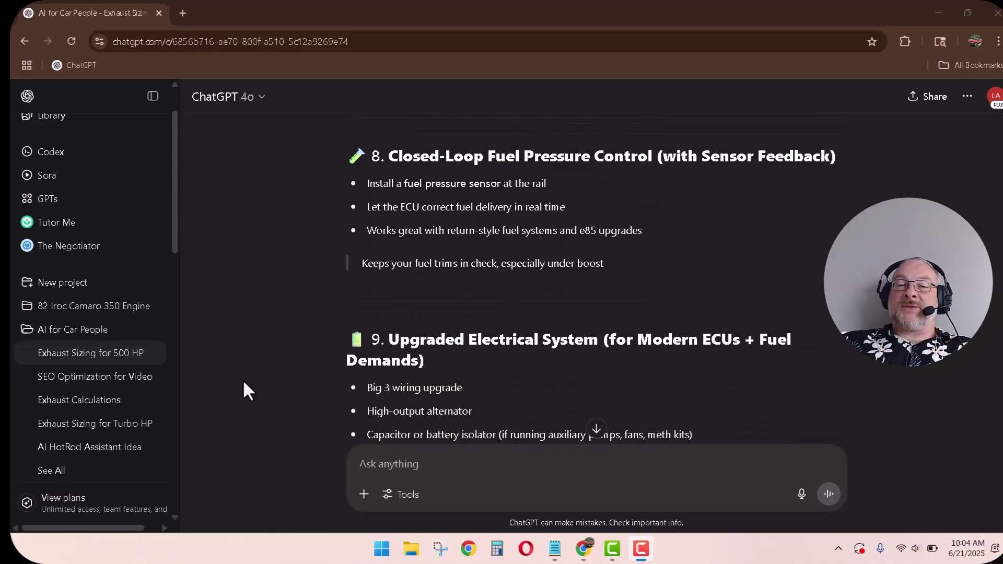
scroll(244, 383, down, 1)
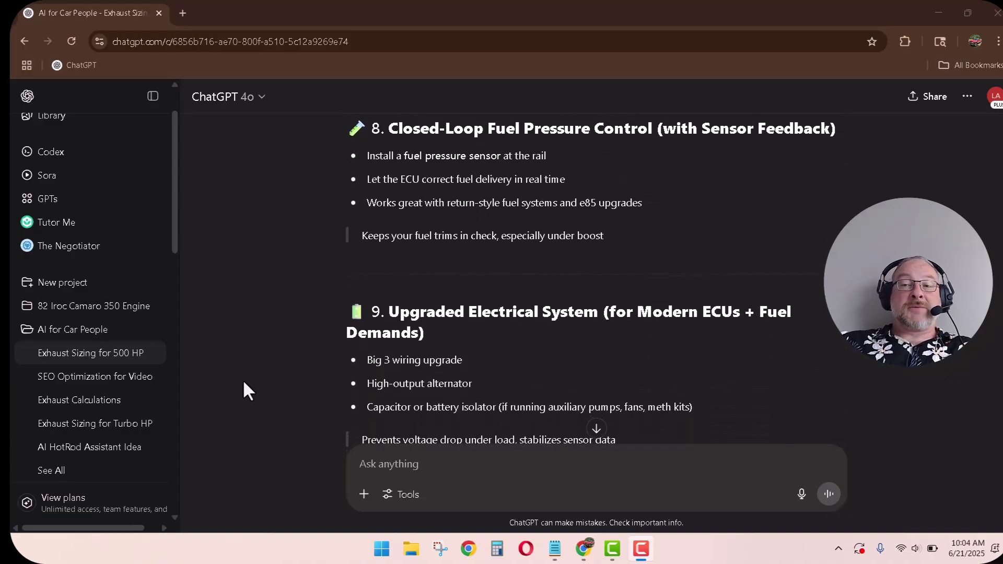
scroll(244, 382, down, 1)
scroll(244, 382, down, 3)
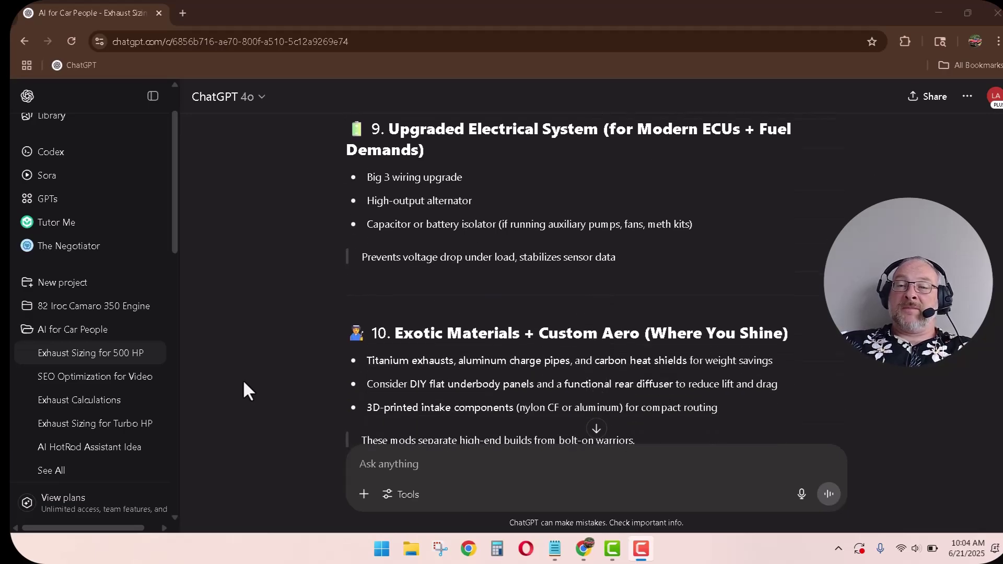
scroll(243, 382, down, 1)
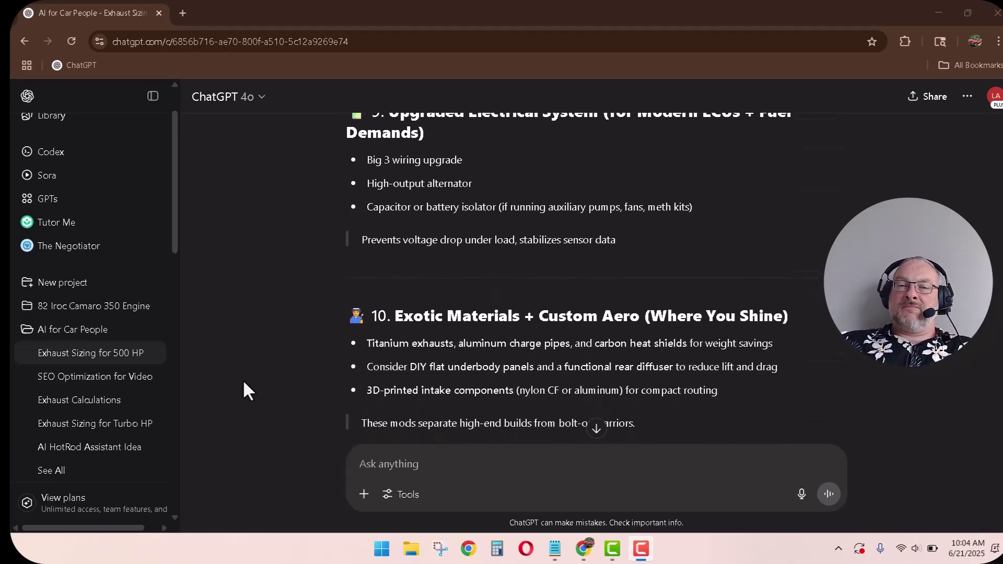
scroll(244, 383, up, 1)
scroll(244, 383, down, 3)
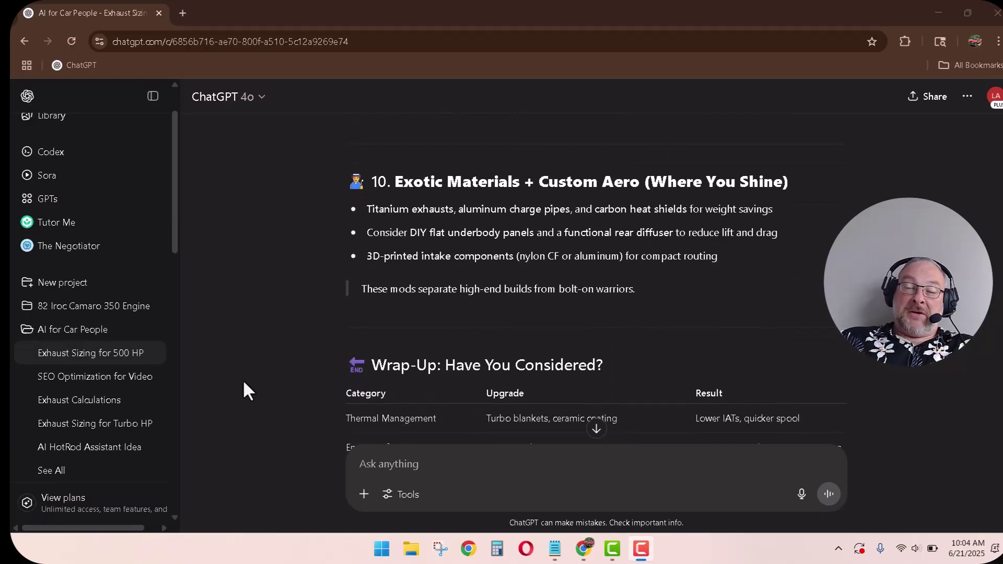
scroll(244, 383, down, 1)
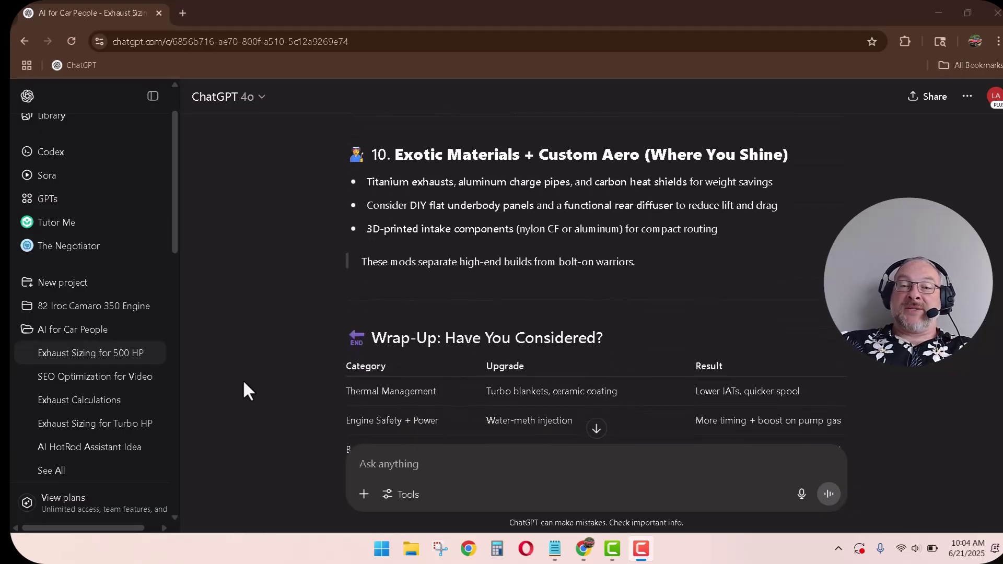
scroll(244, 383, down, 1)
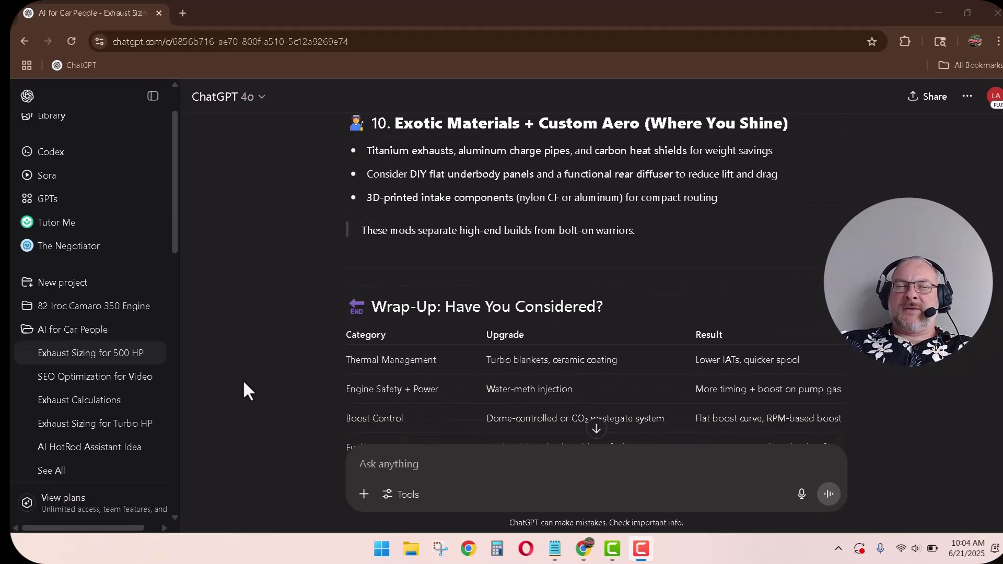
scroll(245, 417, down, 6)
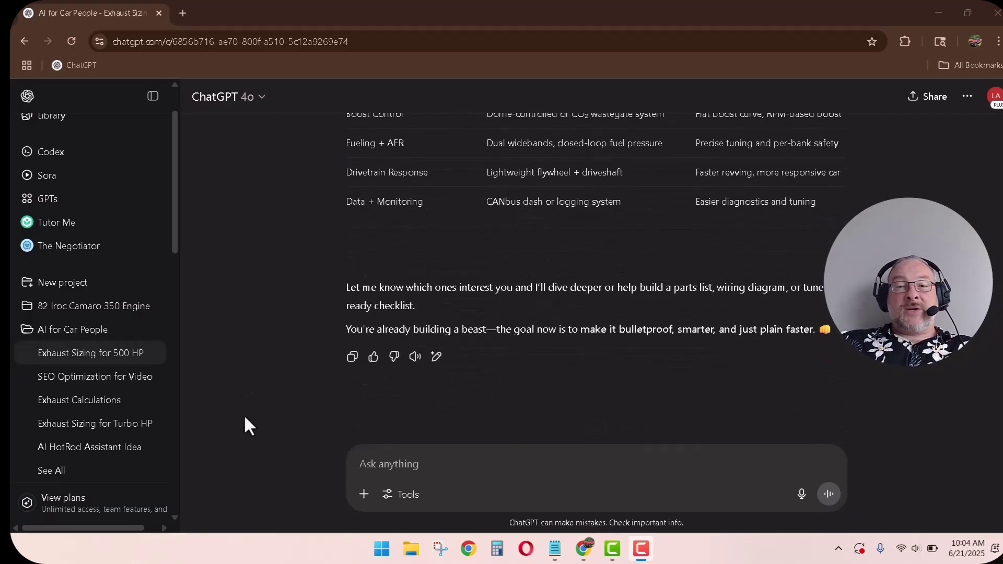
scroll(244, 417, up, 2)
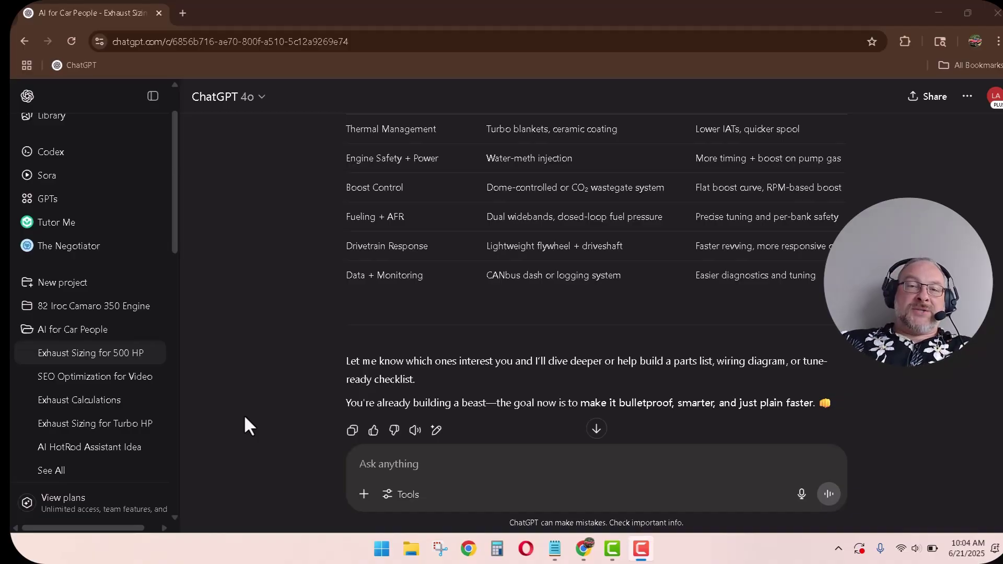